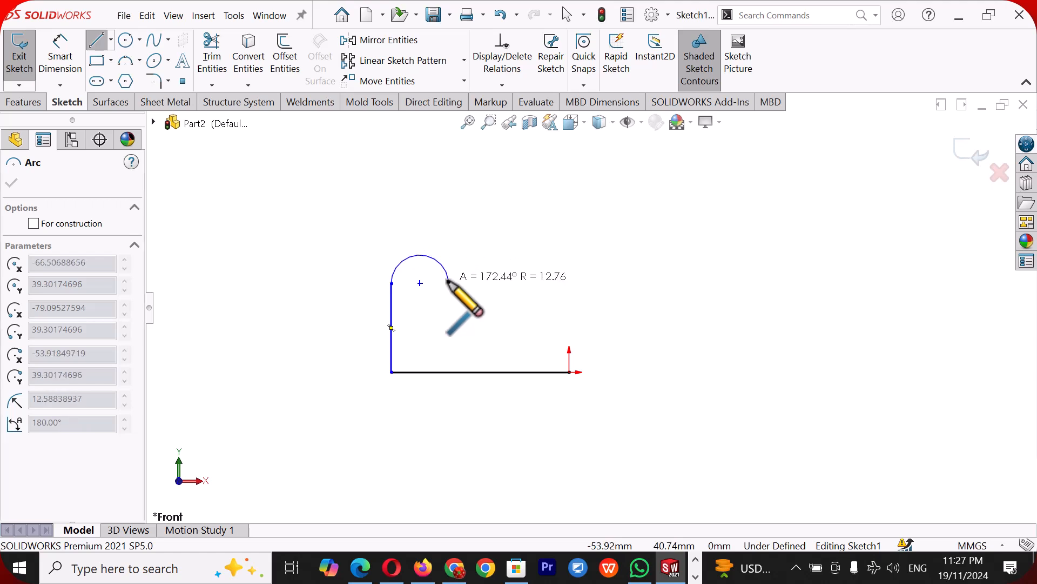
Finish the bracket profile with a semicircular top of about 12.6 mm radius and straight lines down, across and closing at the origin
click(448, 283)
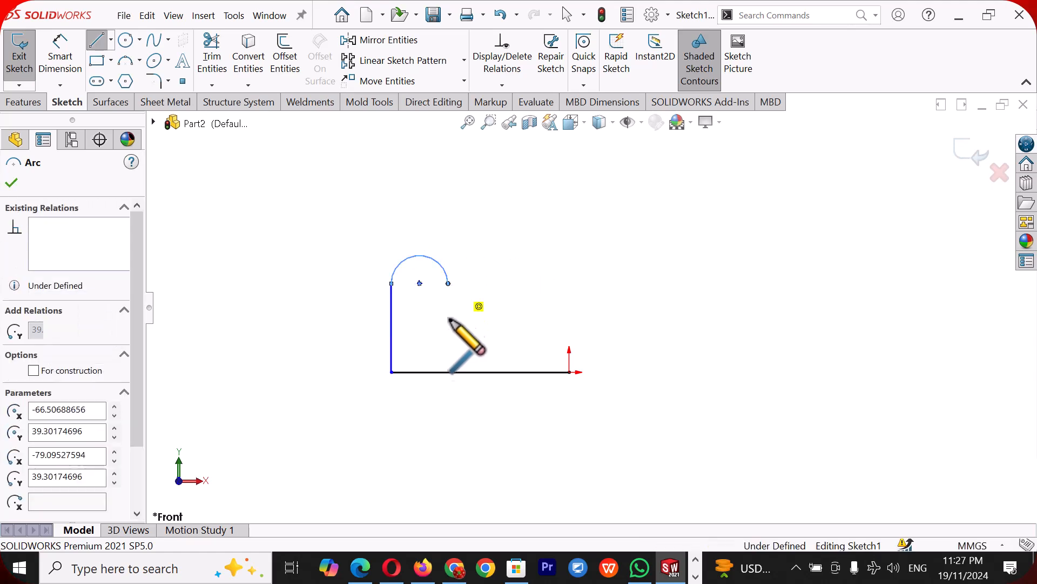
click(448, 348)
click(569, 348)
click(569, 371)
right_click(602, 382)
click(608, 385)
Dimension the profile's bottom line to 100 mm
right_drag(636, 419, 625, 326)
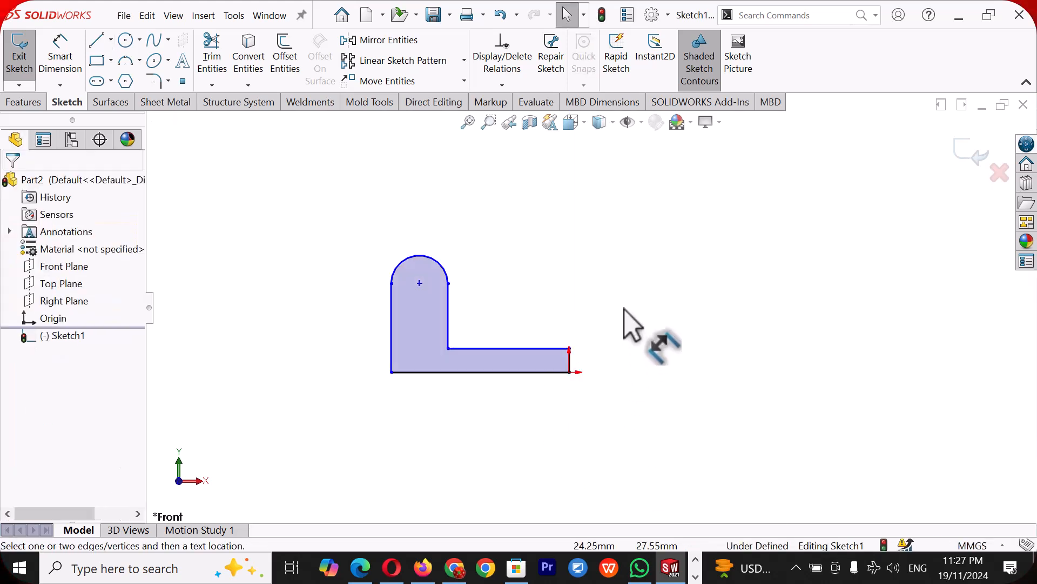
click(491, 372)
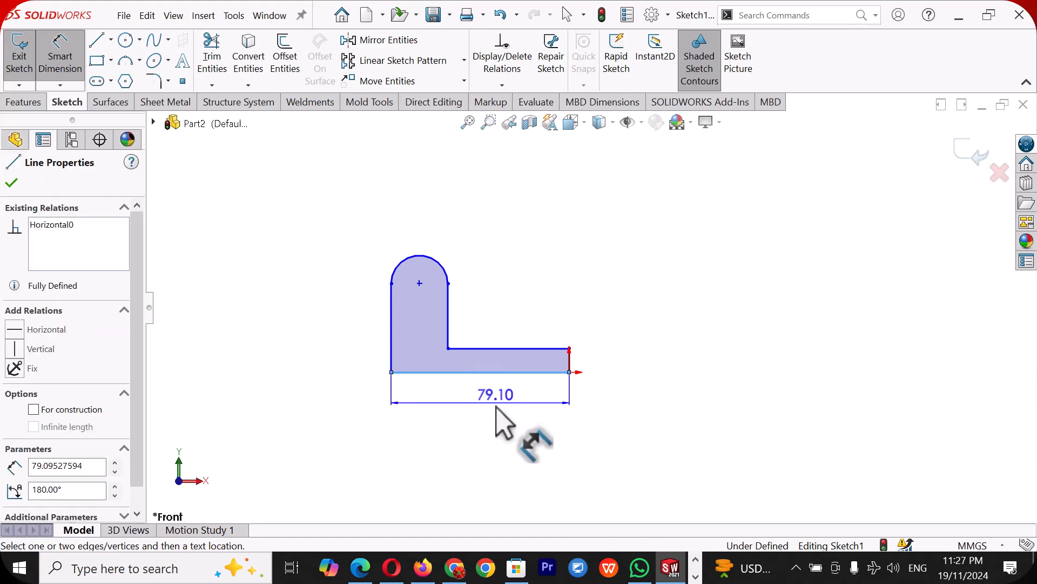
click(496, 416)
text(100)
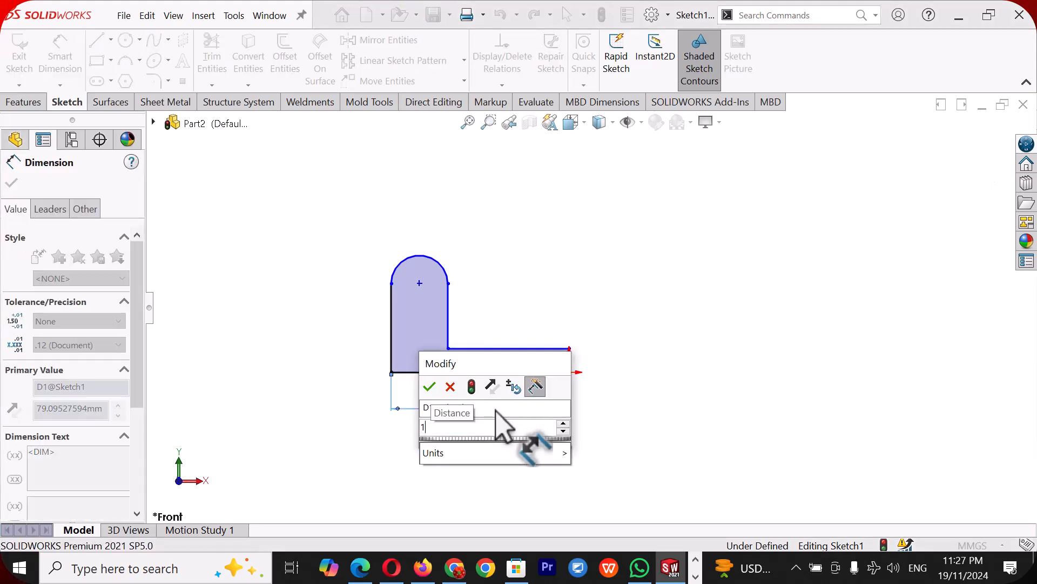
key(Return)
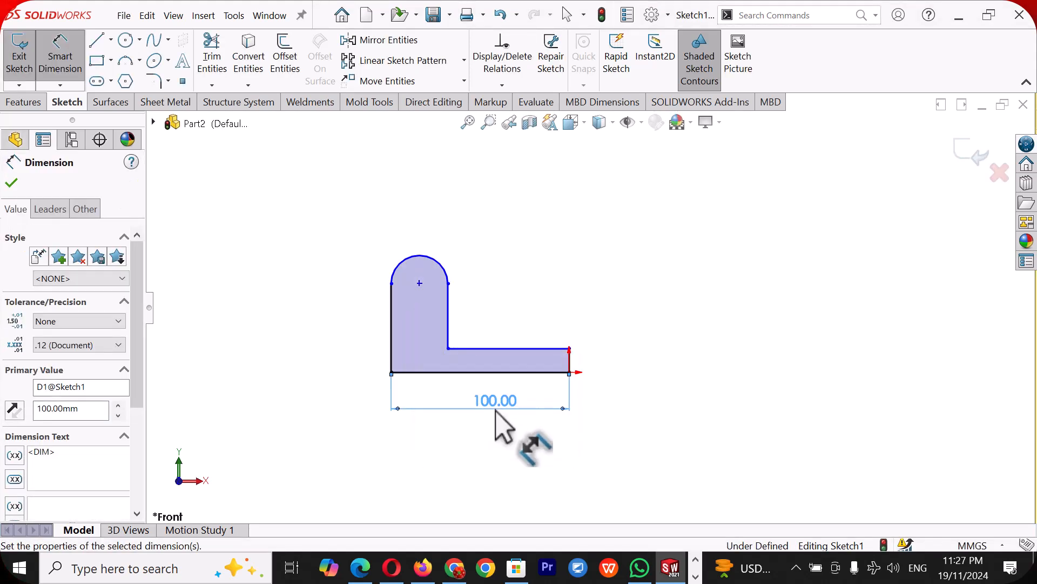
Dimension the overall height from the bottom line to the top of the arc as 70 mm
click(426, 373)
click(443, 268)
click(295, 297)
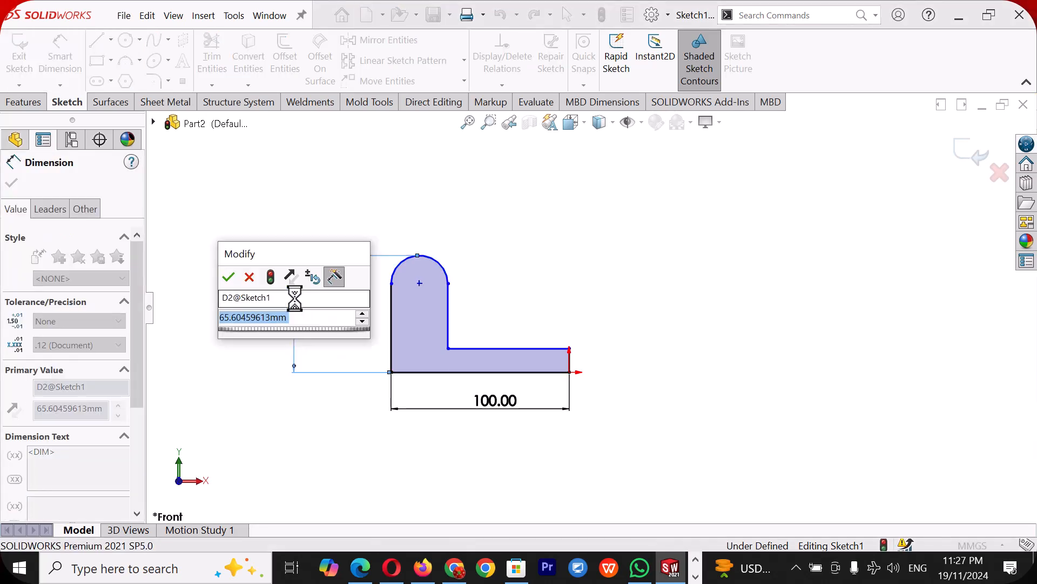
text(70)
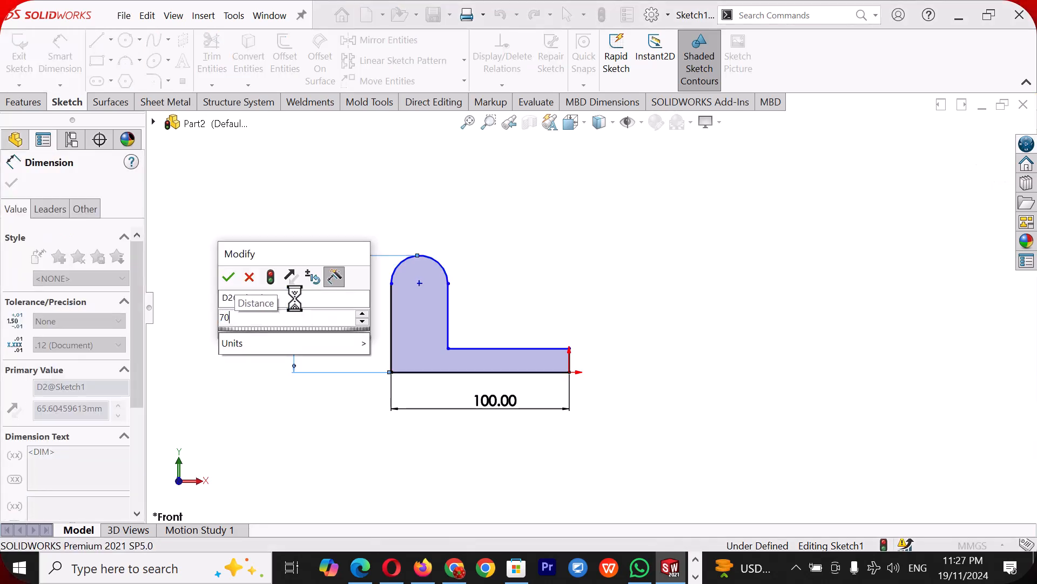
key(Return)
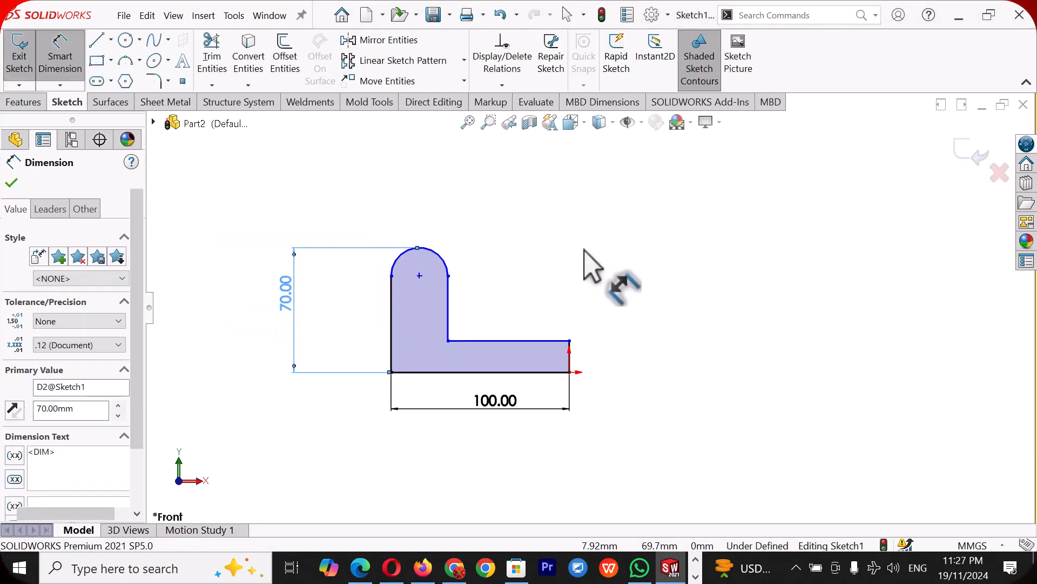
click(591, 266)
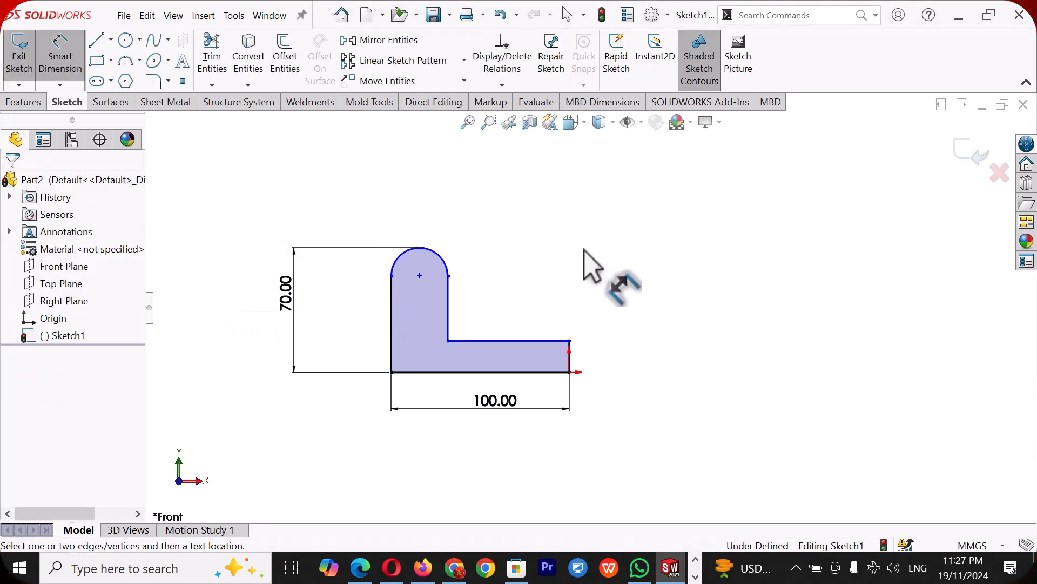
Set the radius of the upright's rounded top to 20 mm
click(446, 261)
click(493, 217)
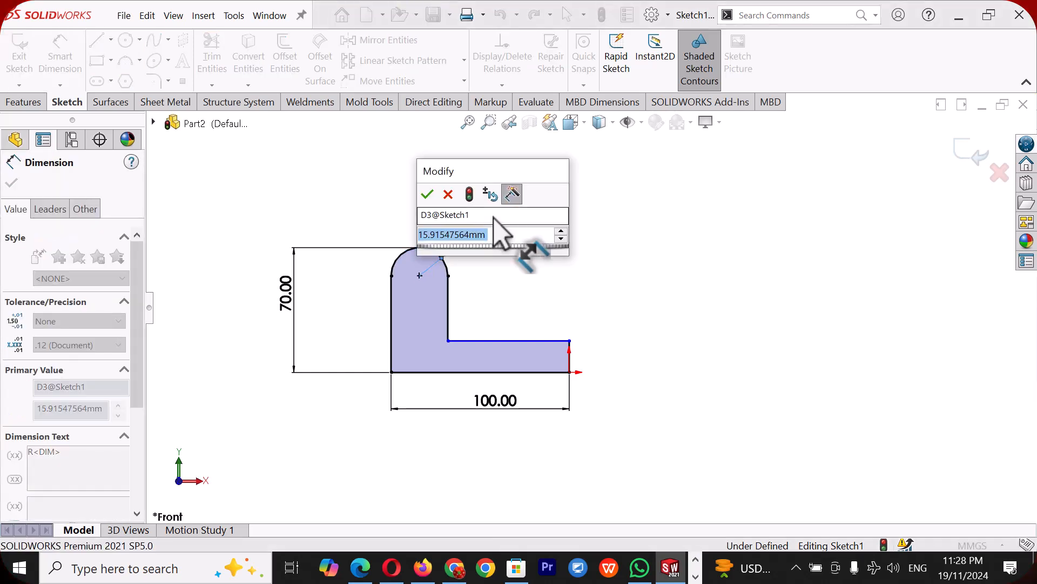
text(2)
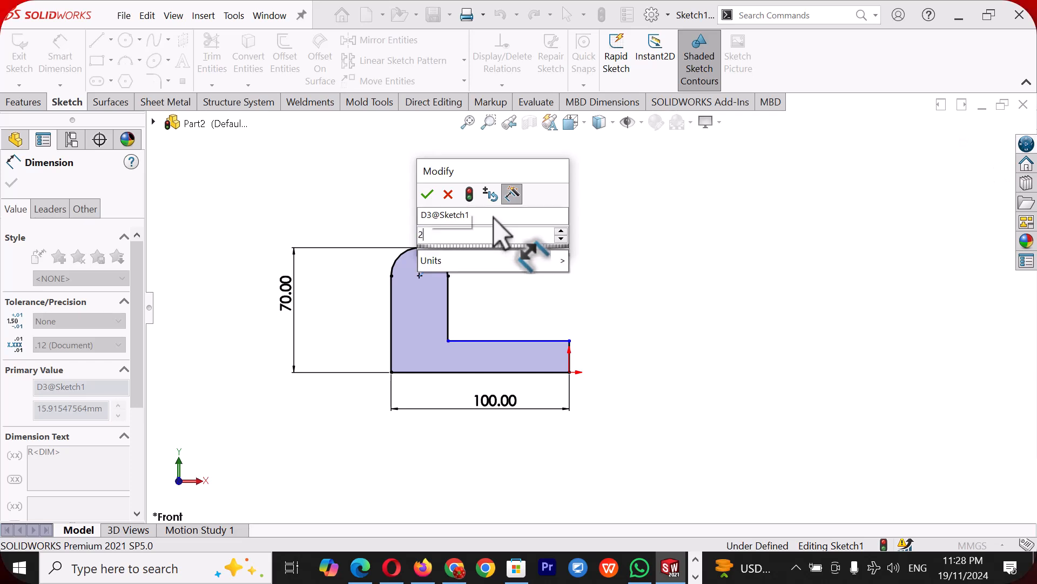
text(0)
key(Return)
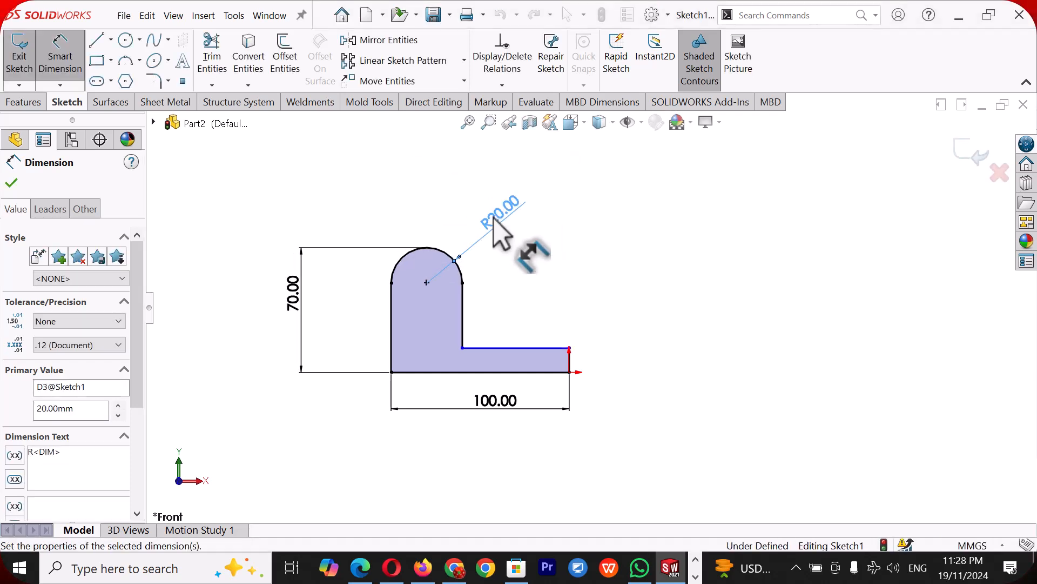
click(682, 290)
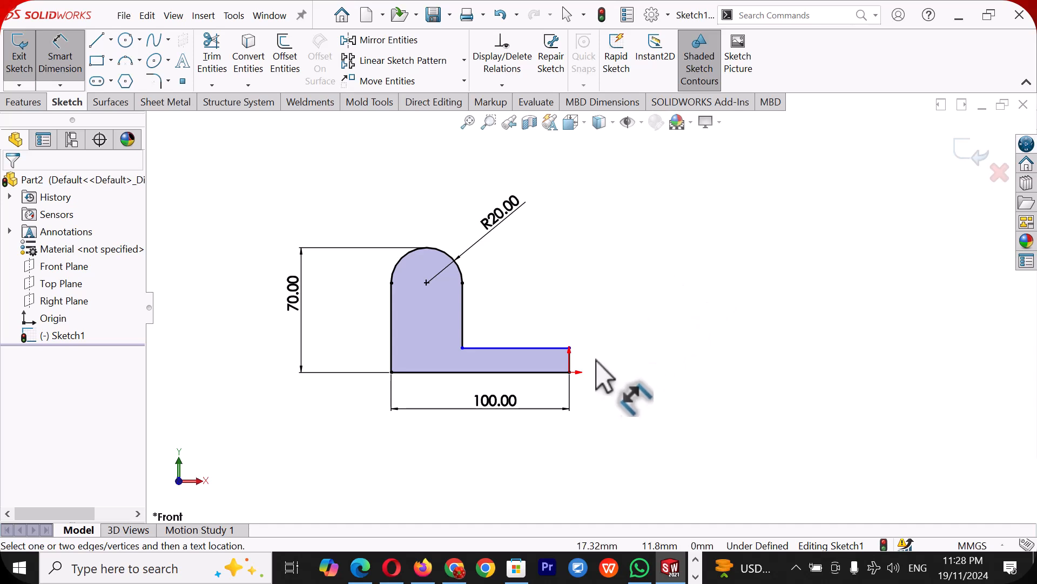
Set the base thickness to 10 mm by dimensioning the short vertical line at the origin
scroll(565, 357, down, 5)
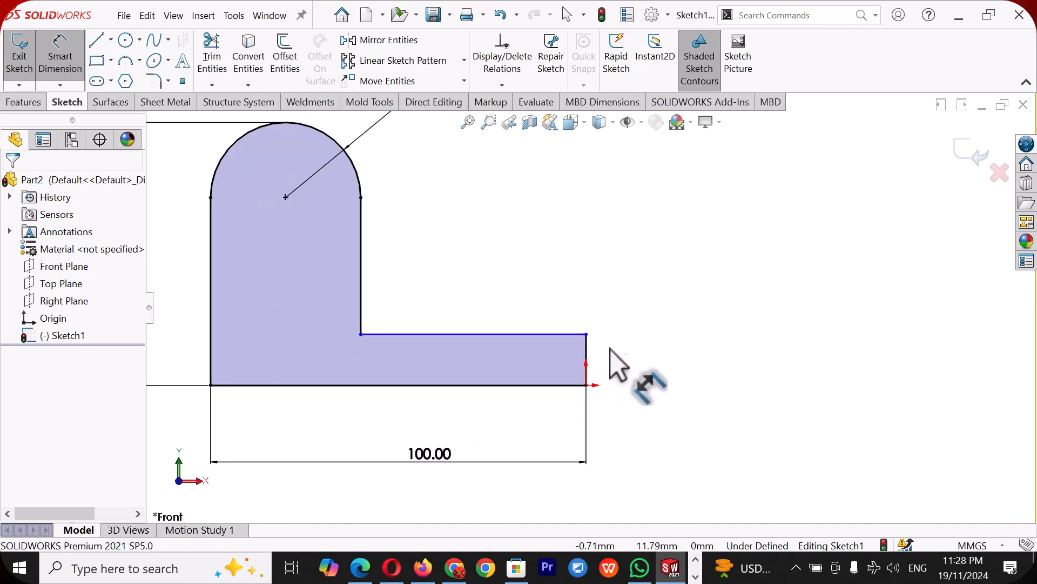
click(587, 361)
click(666, 360)
text(1)
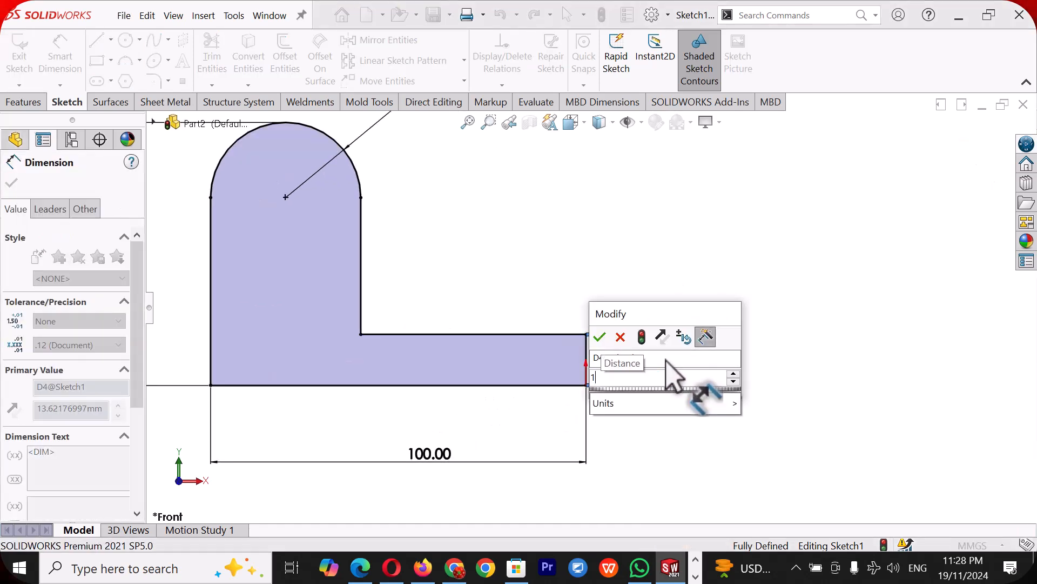
text(0)
key(Return)
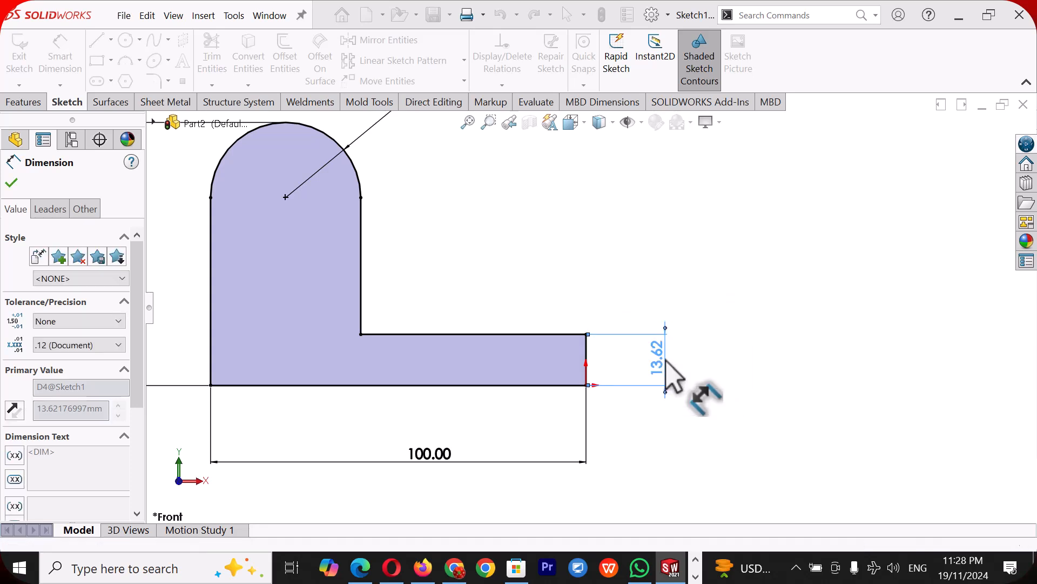
Draw a circle at the arc's centre and set its diameter to 15 mm
key(f)
key(c)
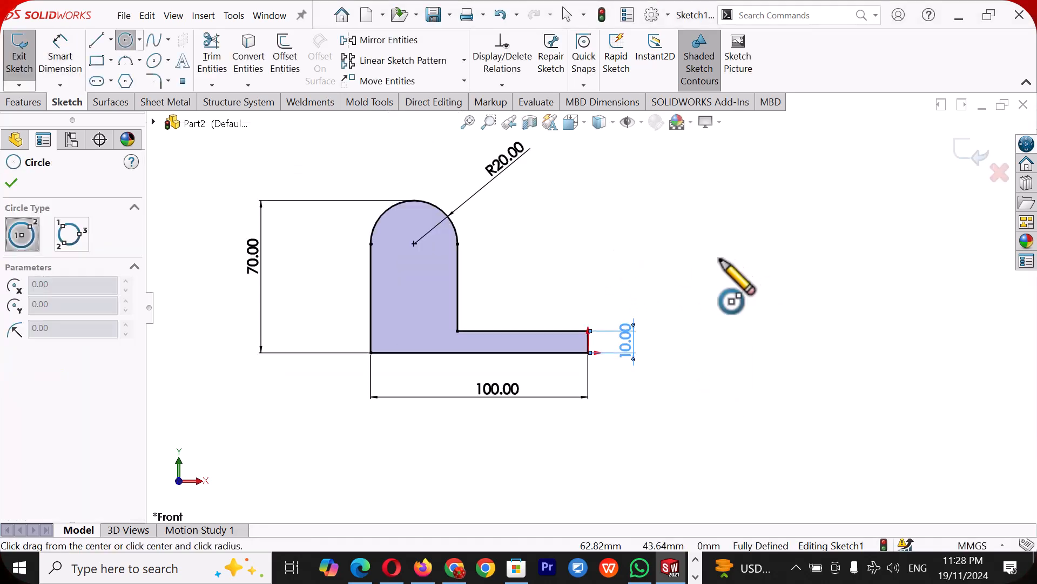
click(414, 244)
click(425, 260)
right_drag(531, 256, 546, 157)
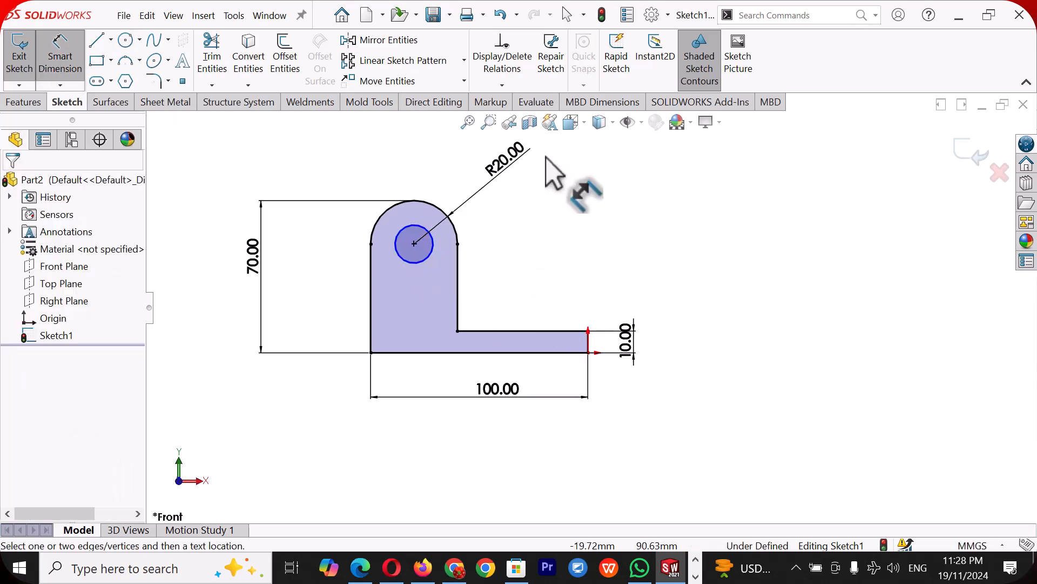
click(431, 251)
click(567, 243)
text(1)
key(Return)
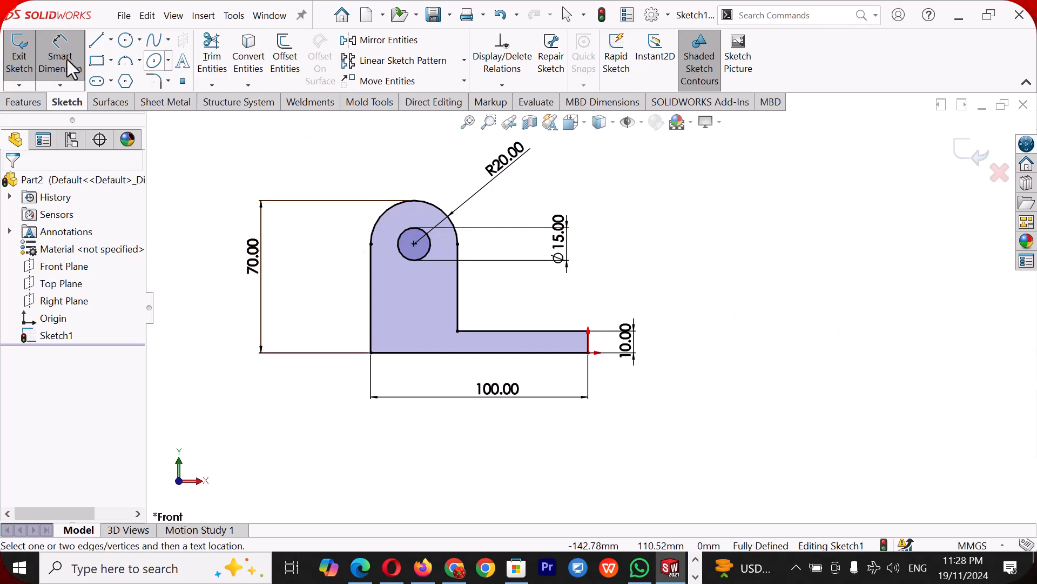
Extrude the bracket profile 40 mm with the Mid Plane end condition
click(24, 103)
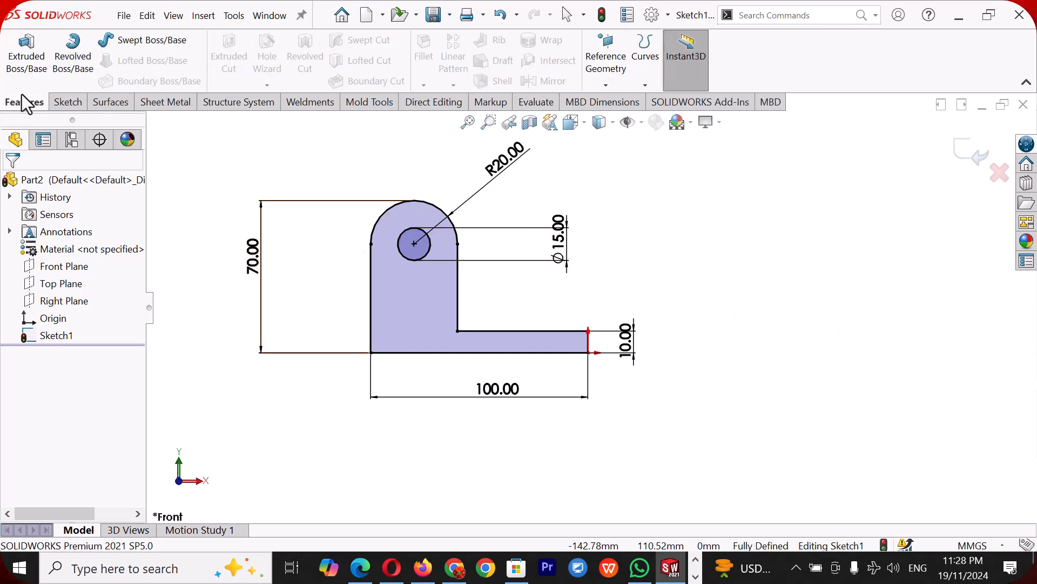
click(21, 65)
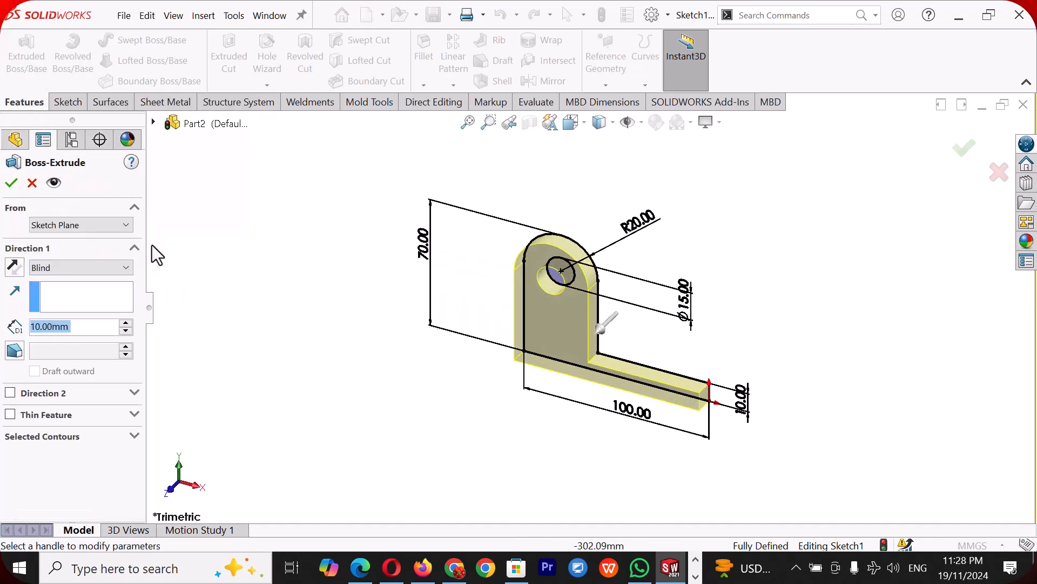
scroll(715, 277, up, 3)
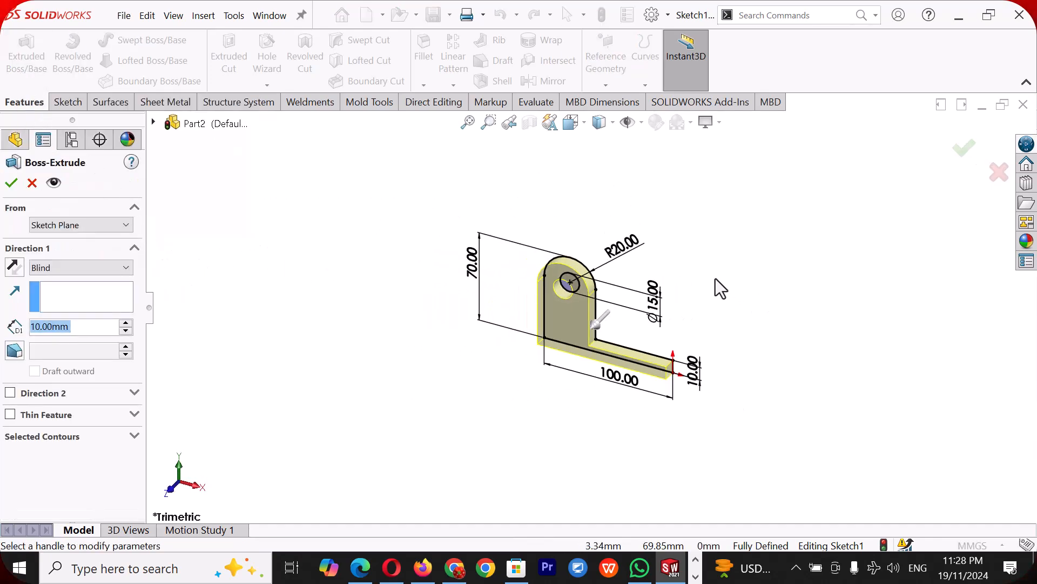
click(64, 268)
click(64, 339)
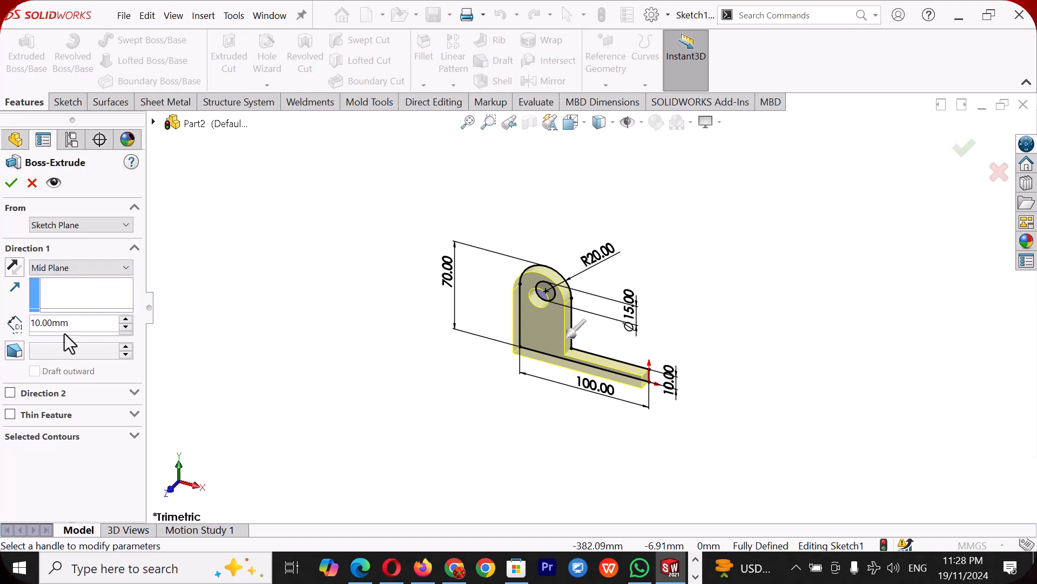
click(126, 319)
click(126, 319)
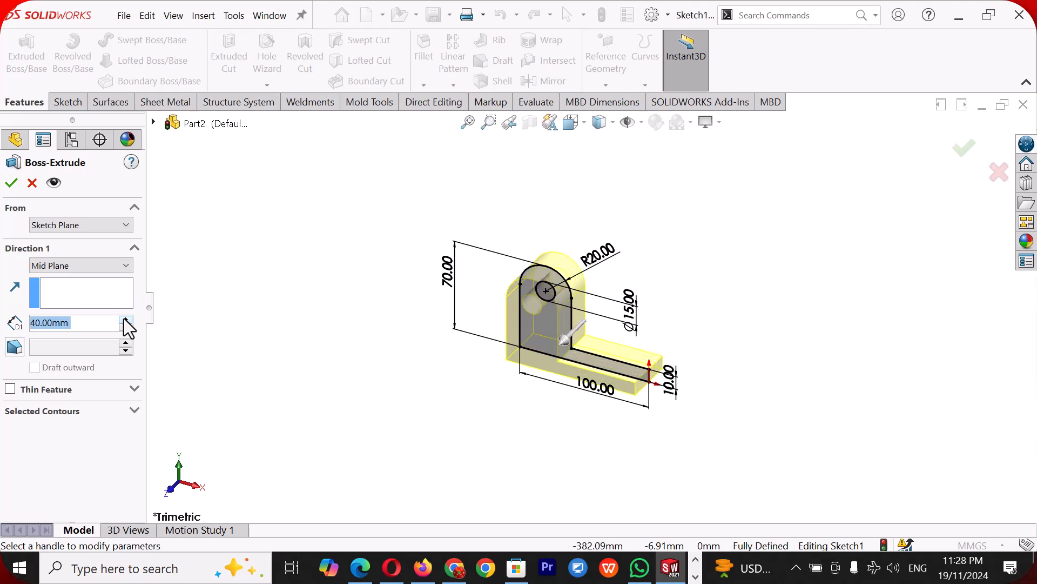
click(11, 185)
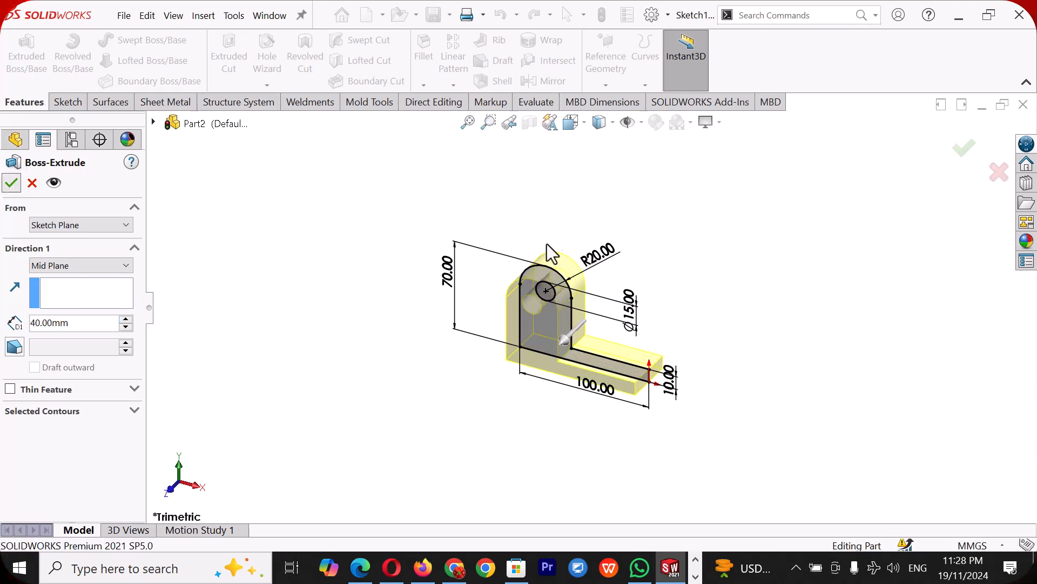
Start a sketch on the upright's flat vertical face that rises from the base
scroll(770, 307, down, 3)
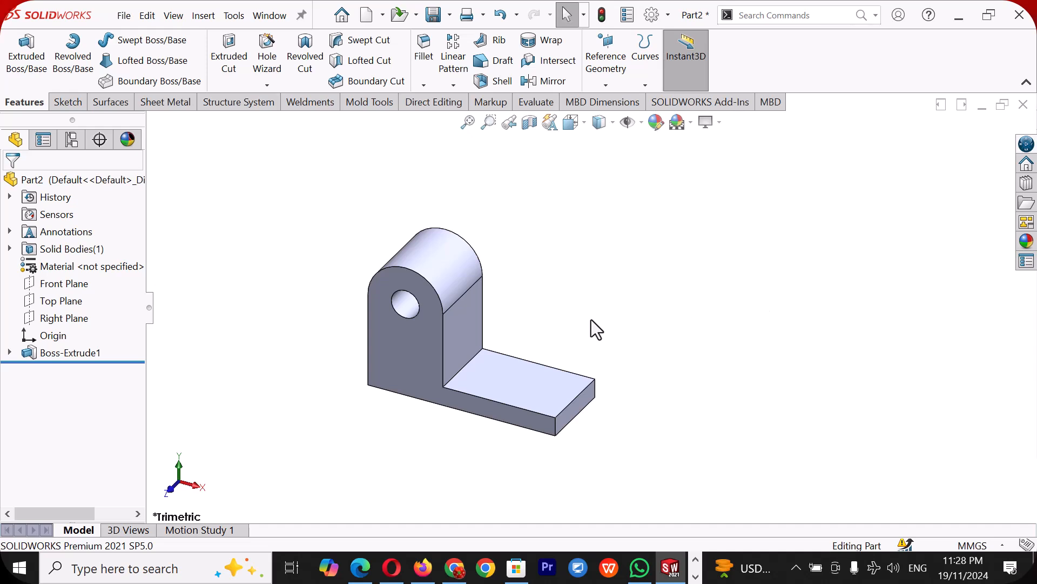
click(475, 331)
click(521, 292)
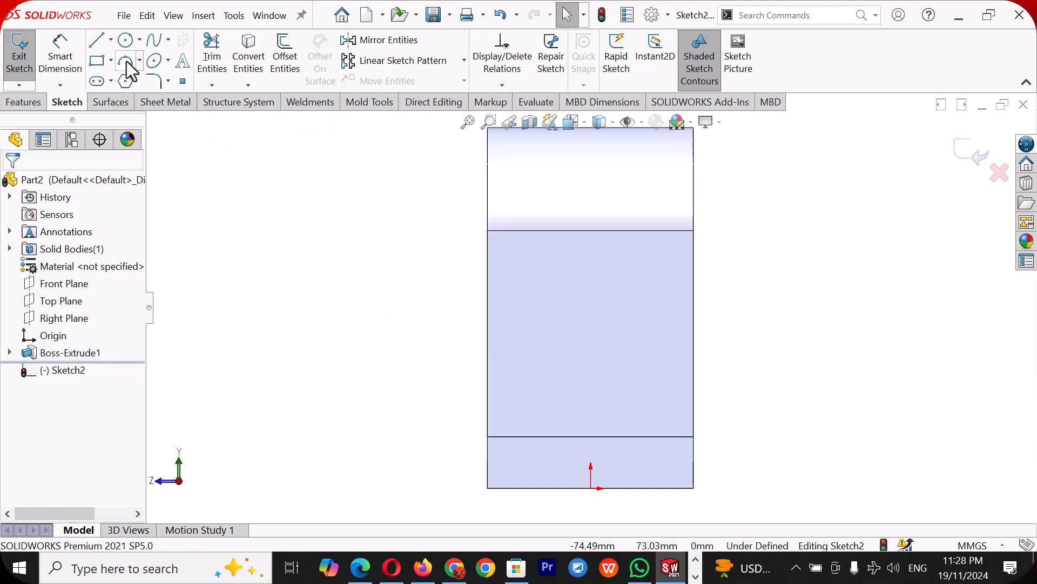
Draw a tall center rectangle about 10 mm wide, centred above the origin and reaching past the upright's top
click(97, 61)
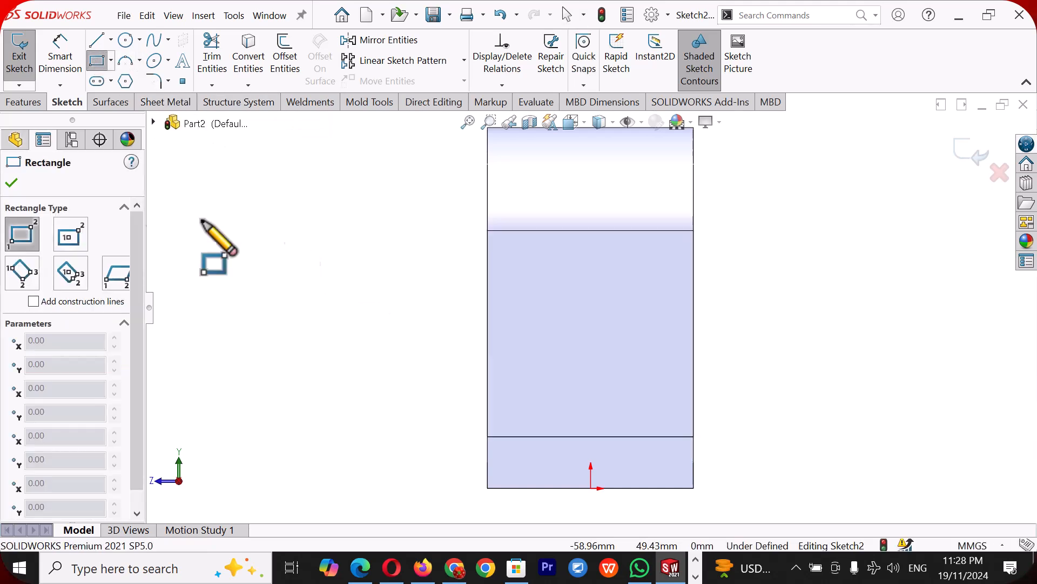
click(72, 240)
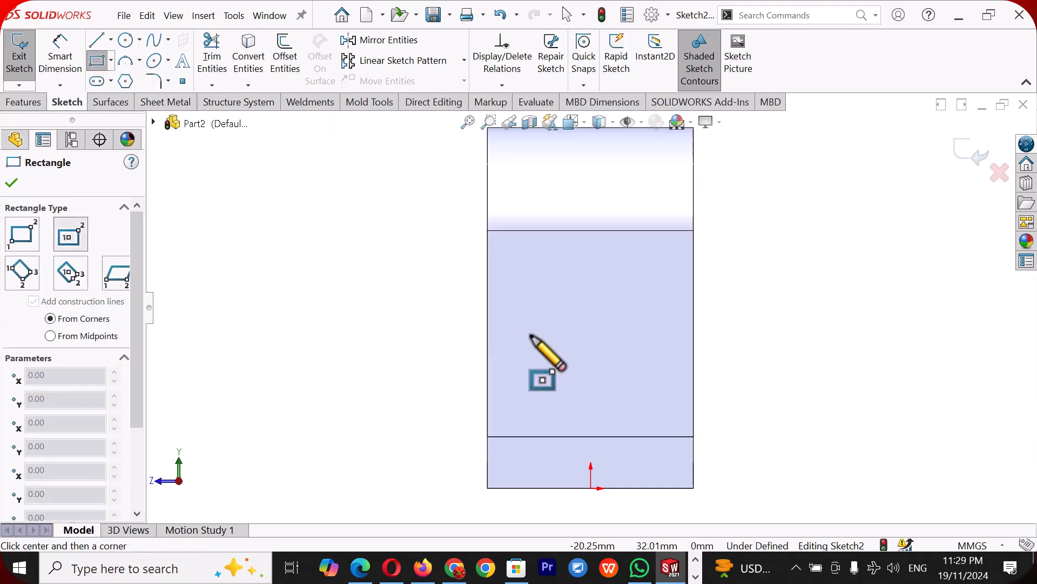
click(591, 365)
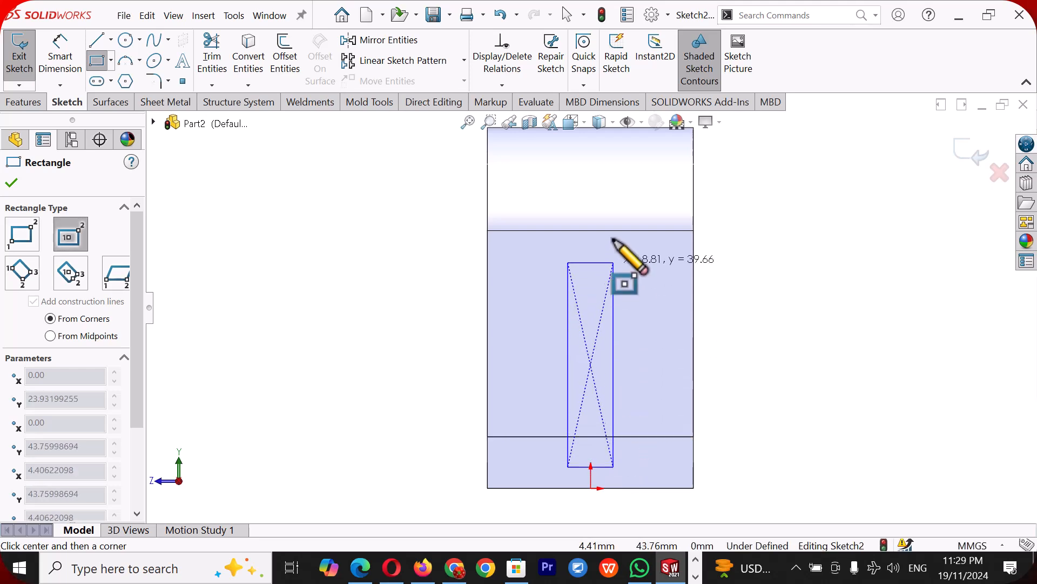
key(z)
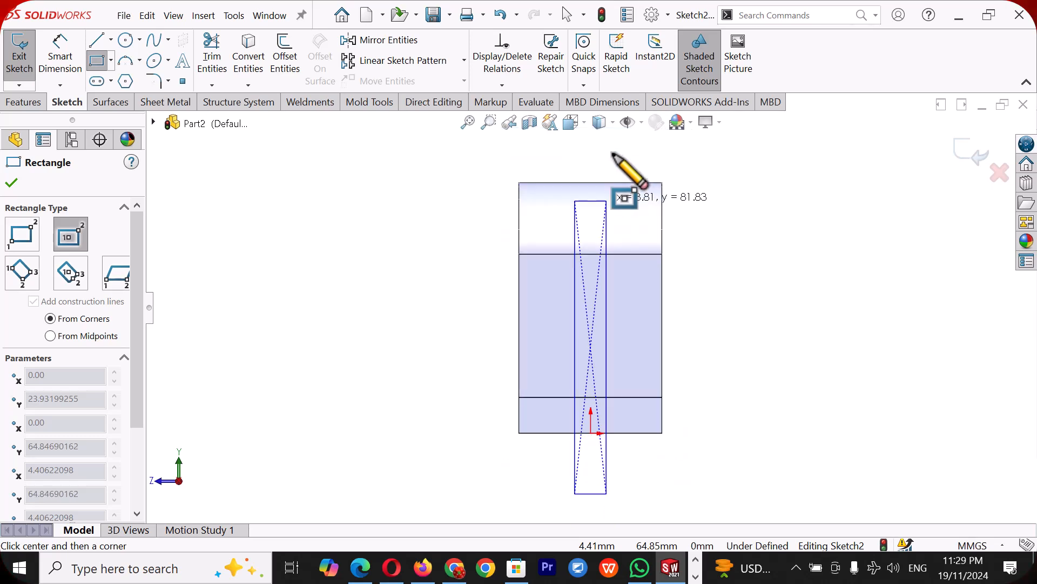
click(609, 146)
right_click(611, 146)
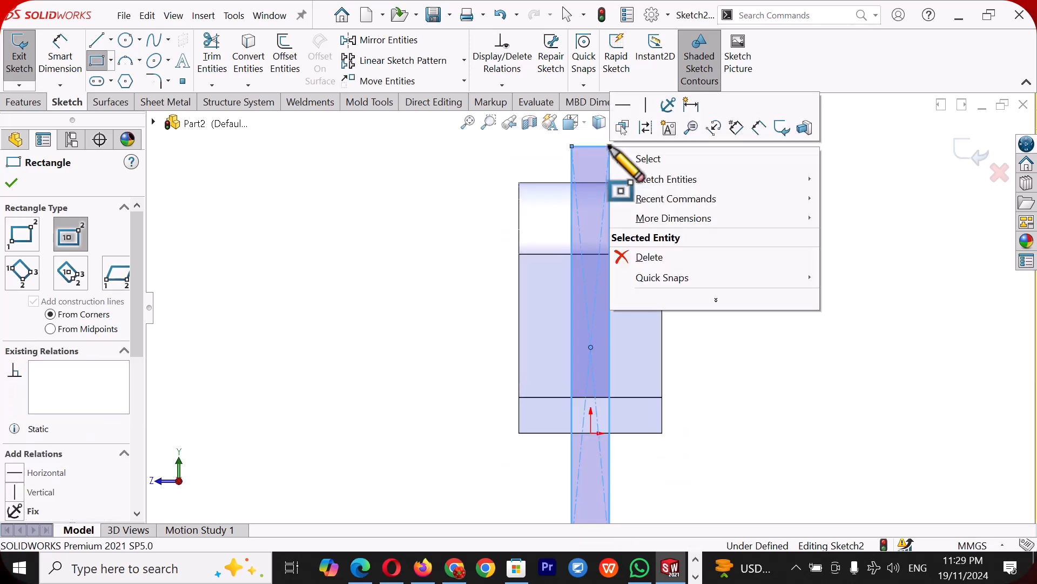
click(650, 160)
Move the rectangle's lower edge up onto the top edge of the base
key(z)
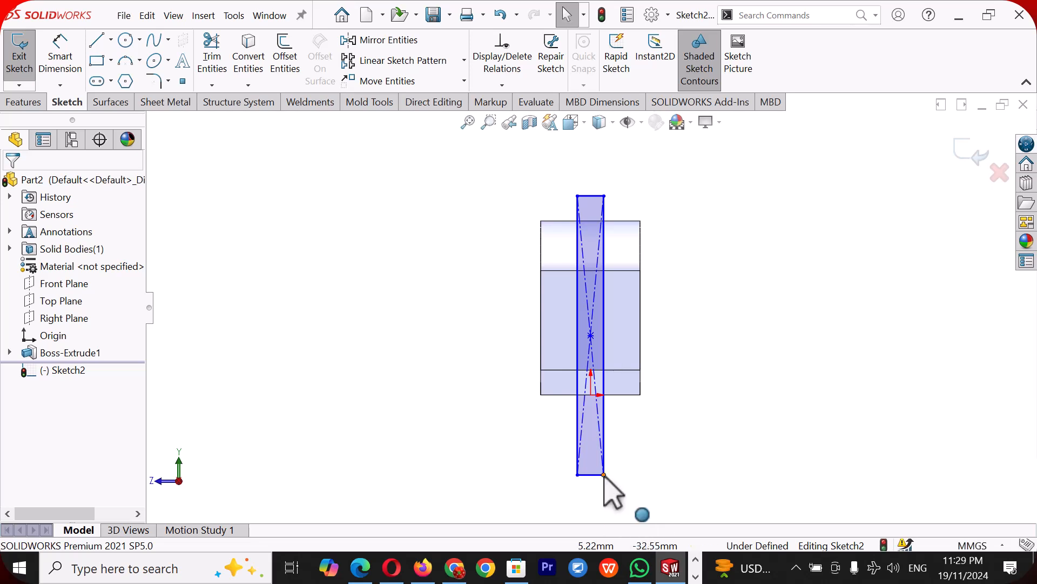
drag(604, 474, 604, 370)
click(705, 390)
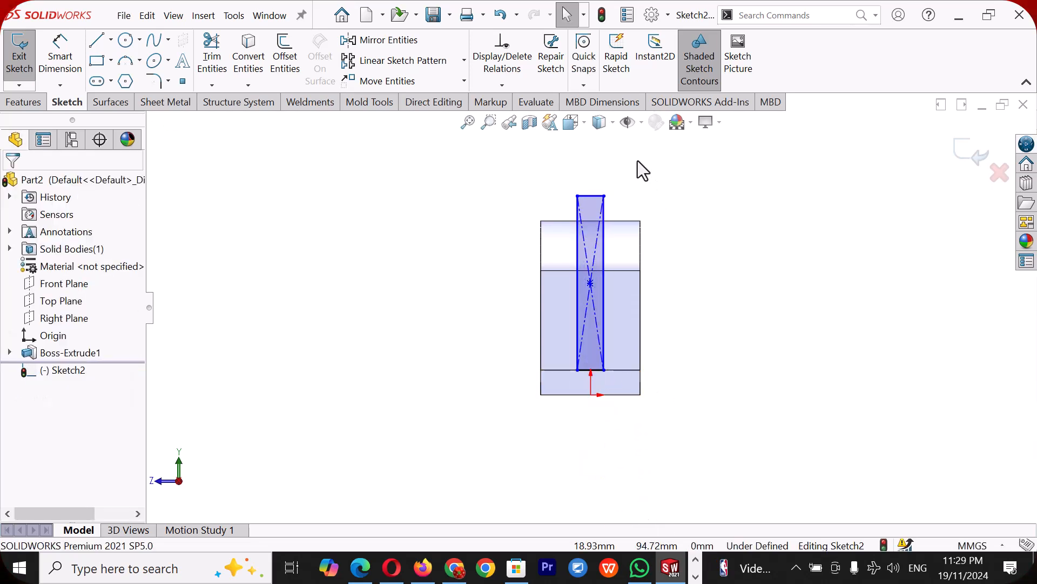
key(f)
right_drag(700, 358, 704, 214)
right_click(683, 213)
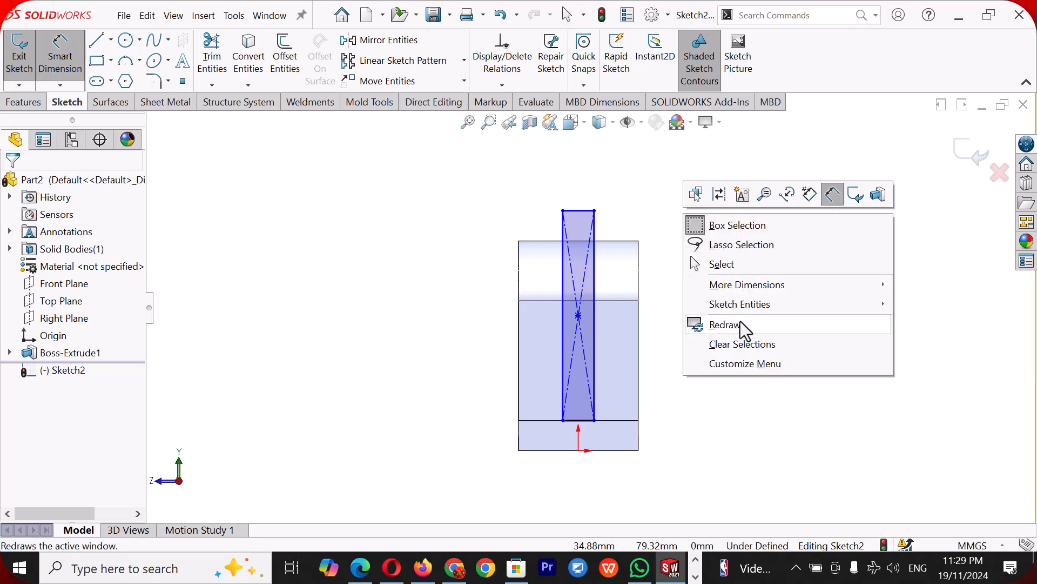
click(723, 264)
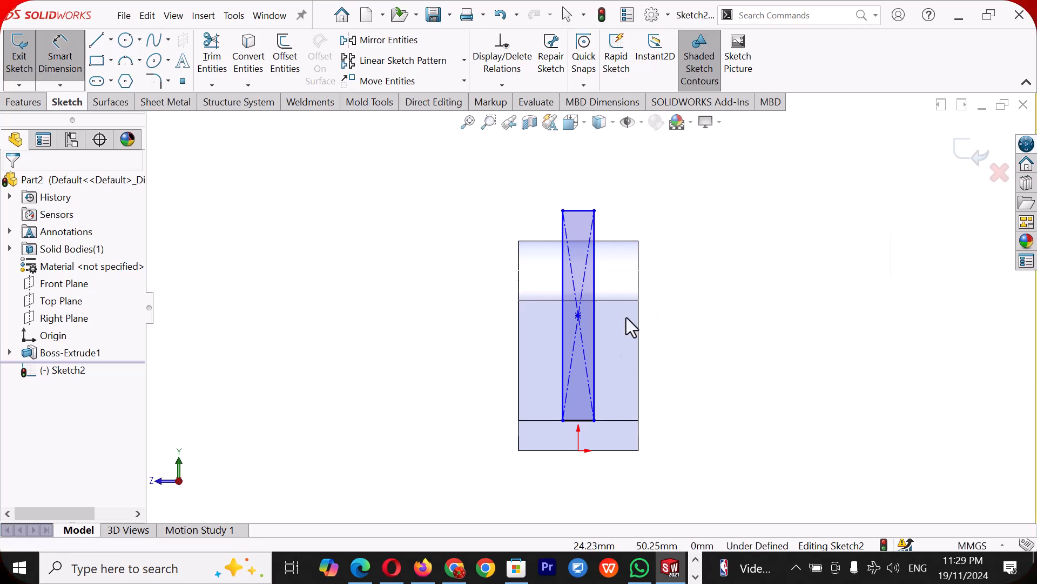
Add a Vertical relation between the rectangle's centre point and the origin
click(579, 316)
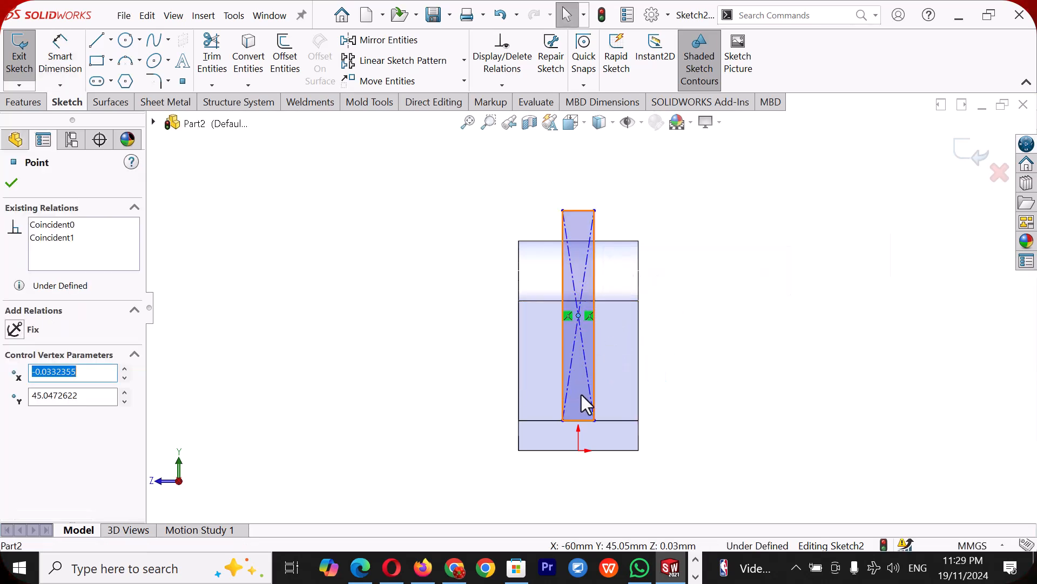
ctrl+click(579, 450)
click(15, 412)
click(657, 233)
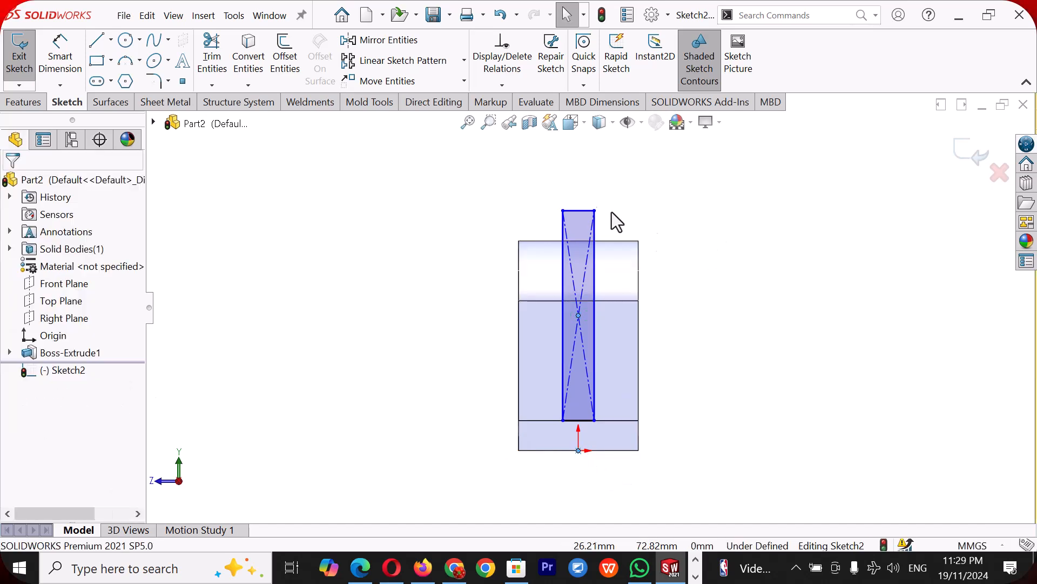
Add a Horizontal relation between the rectangle's upper corner and the silhouette vertex at the upright's top
click(594, 210)
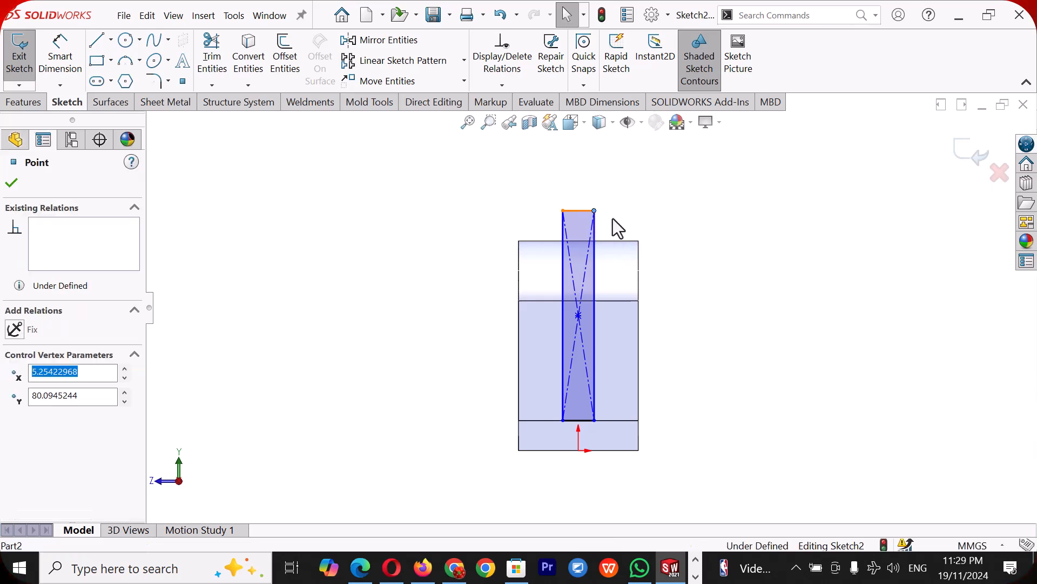
ctrl+click(639, 241)
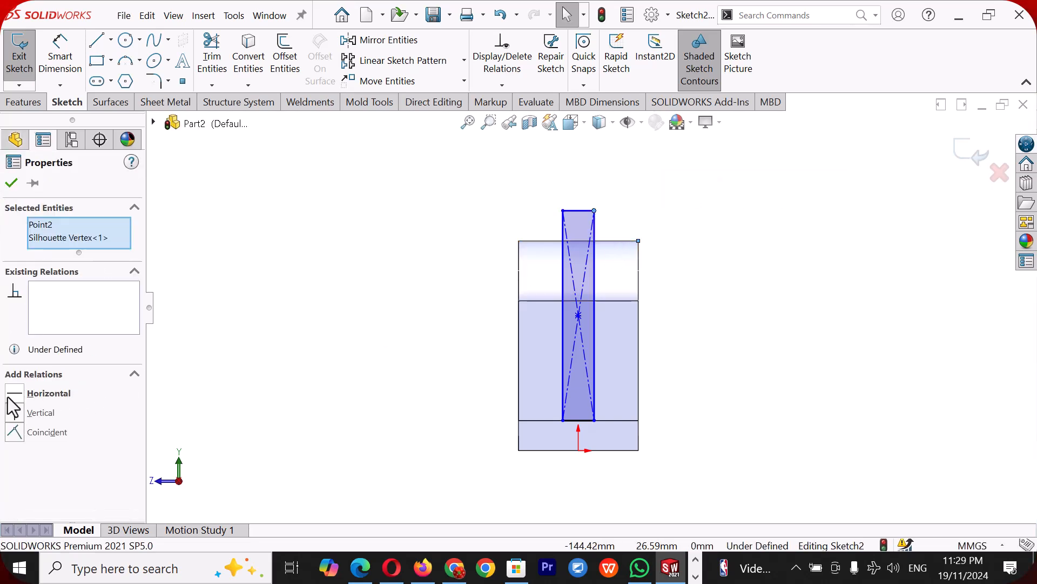
click(8, 400)
key(Escape)
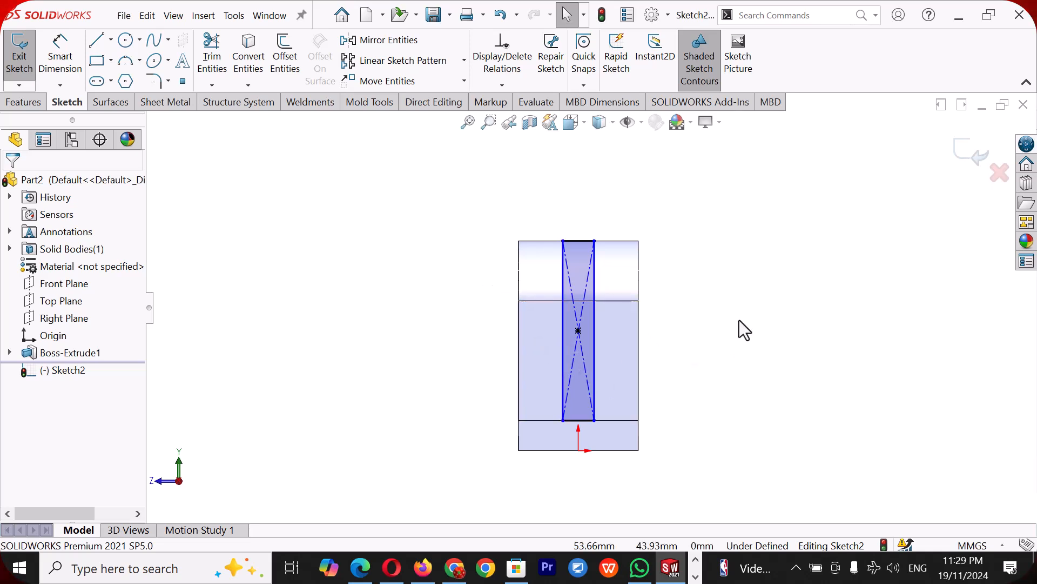
Dimension the rectangle's upper edge and set its width to 20 mm
right_drag(739, 320, 738, 173)
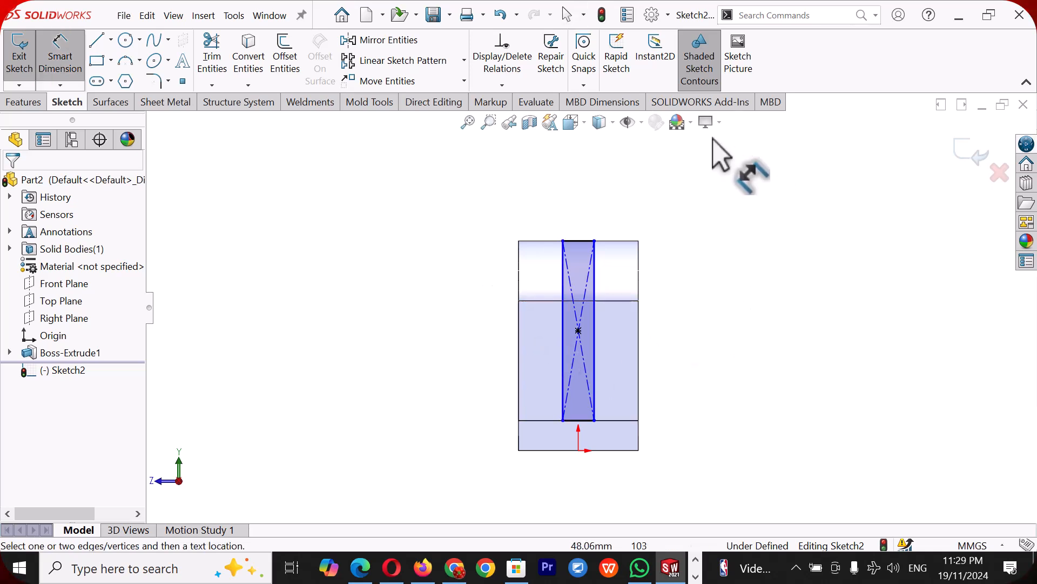
click(589, 241)
click(589, 200)
text(2)
key(Return)
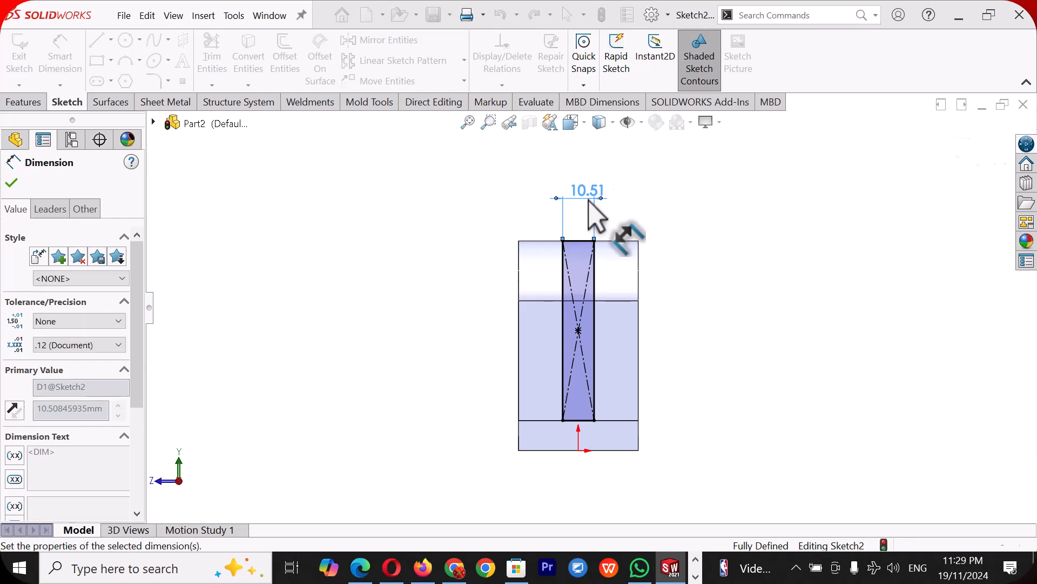
click(736, 215)
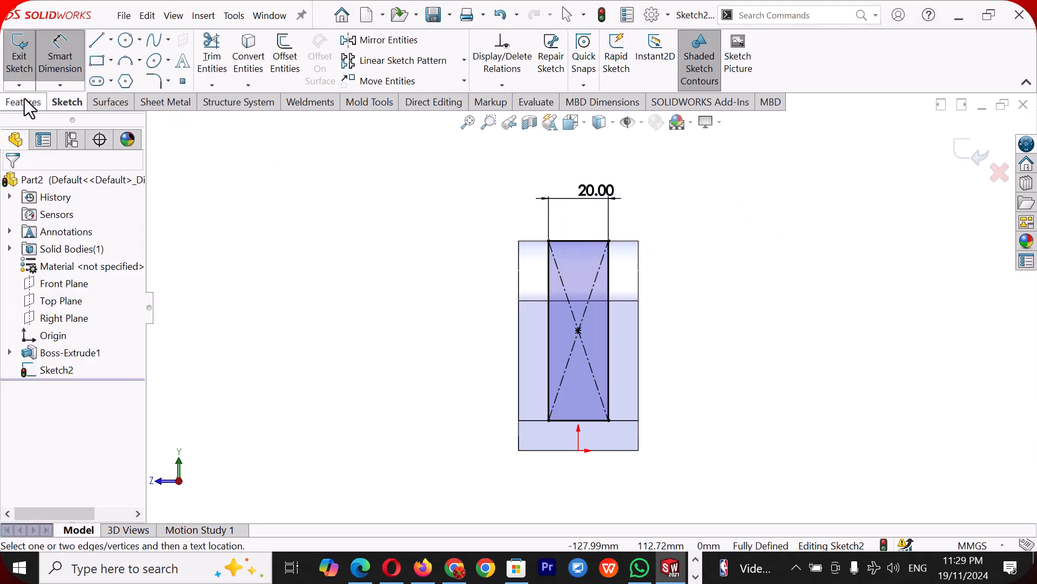
Cut the rectangle through the upright with a Blind Extruded Cut 40 mm deep
click(25, 102)
click(237, 54)
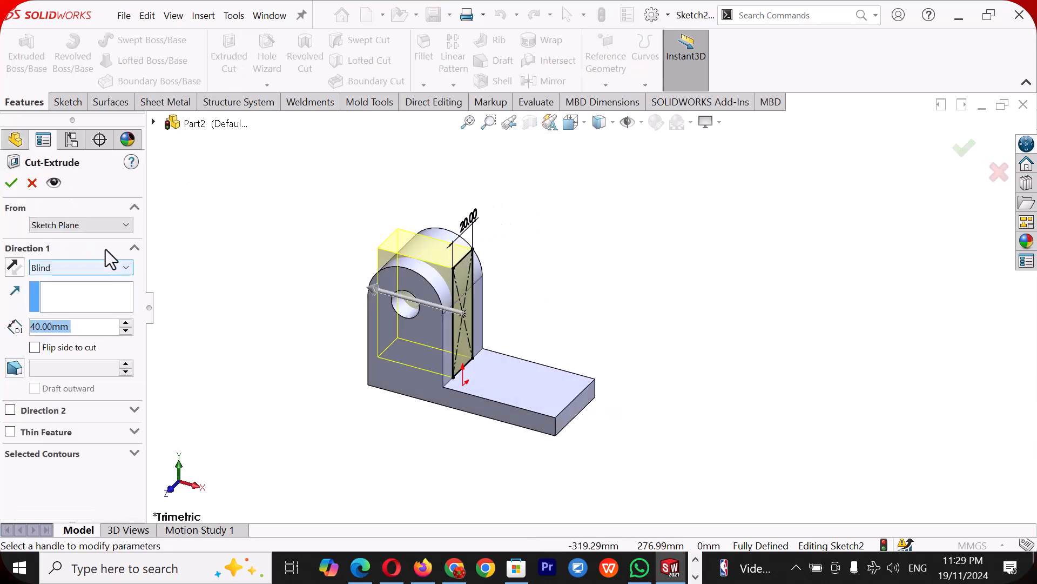
click(12, 184)
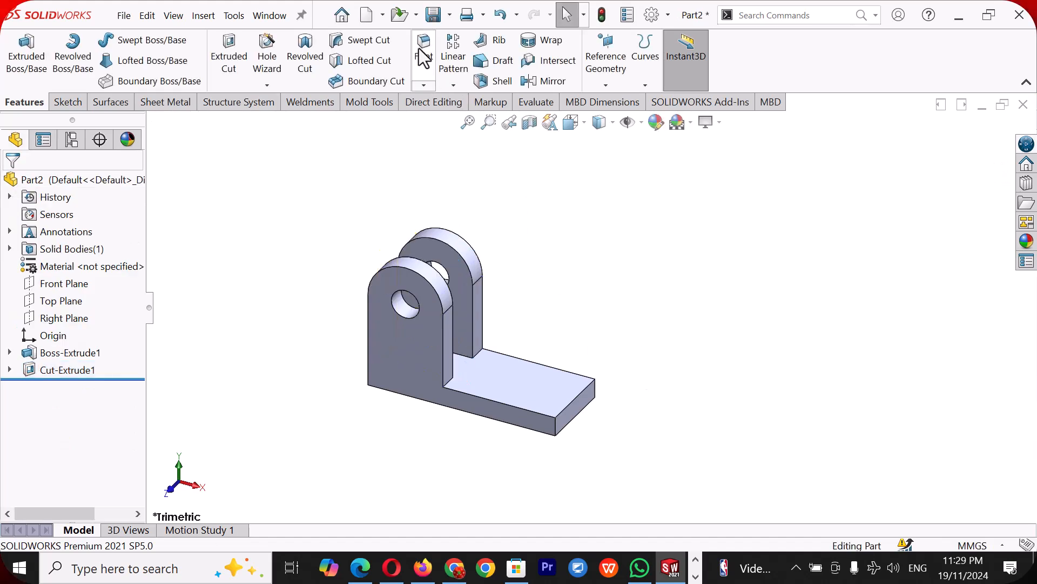
Fillet the two vertical corner edges at the base's free end with a 20 mm radius
click(557, 426)
scroll(602, 416, down, 3)
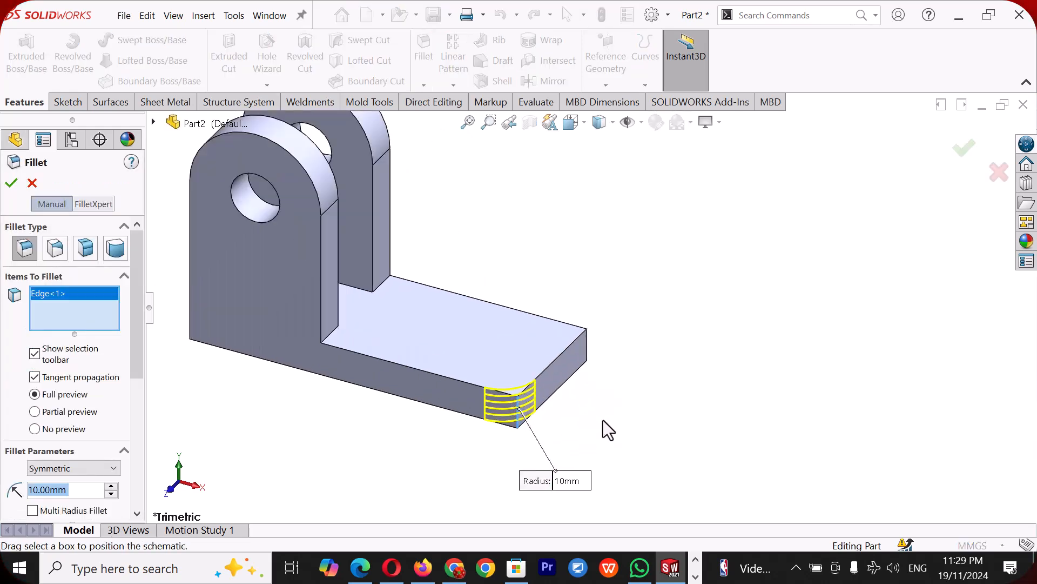
click(587, 344)
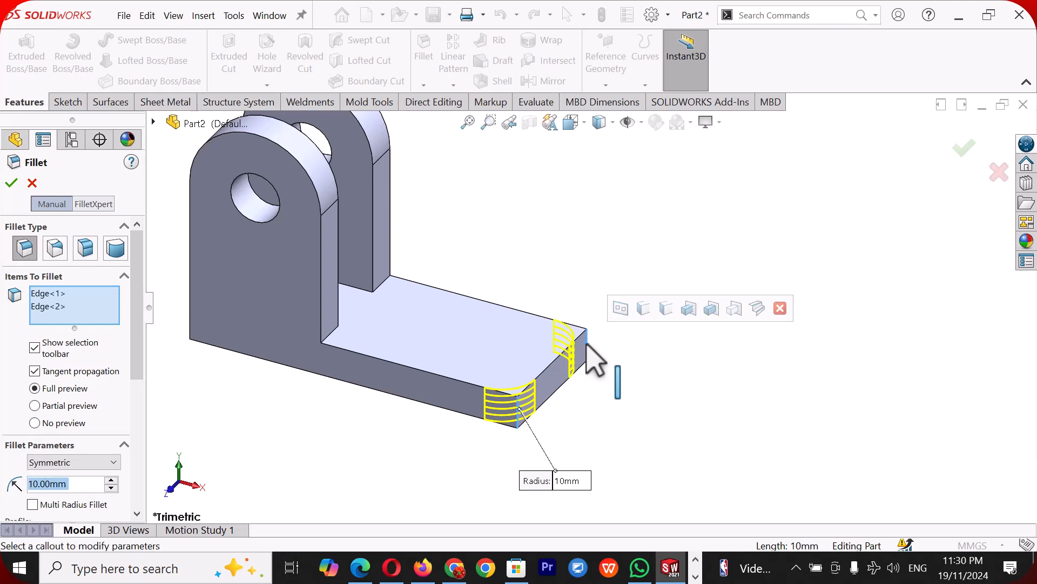
click(114, 480)
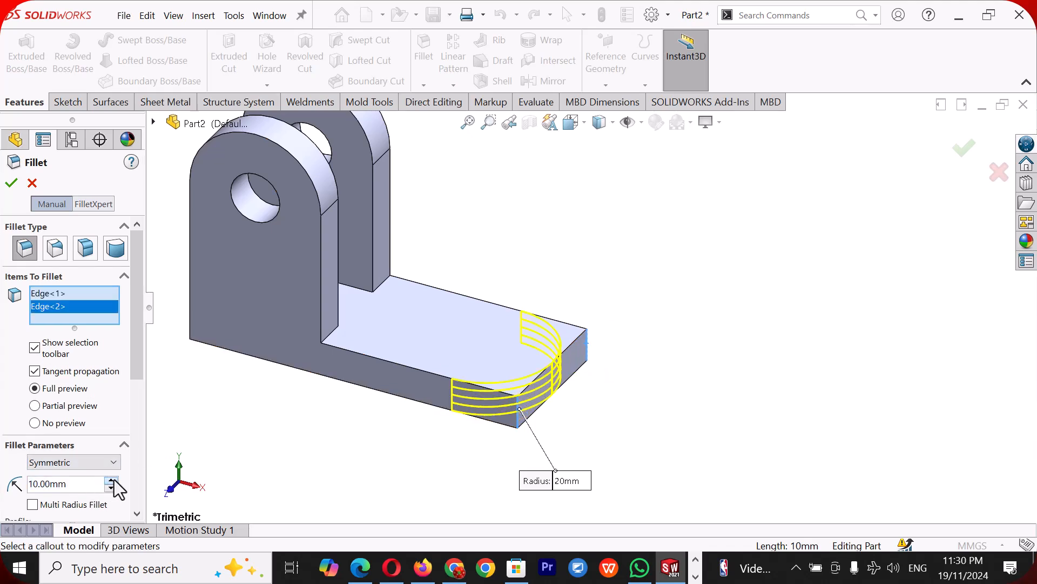
click(11, 183)
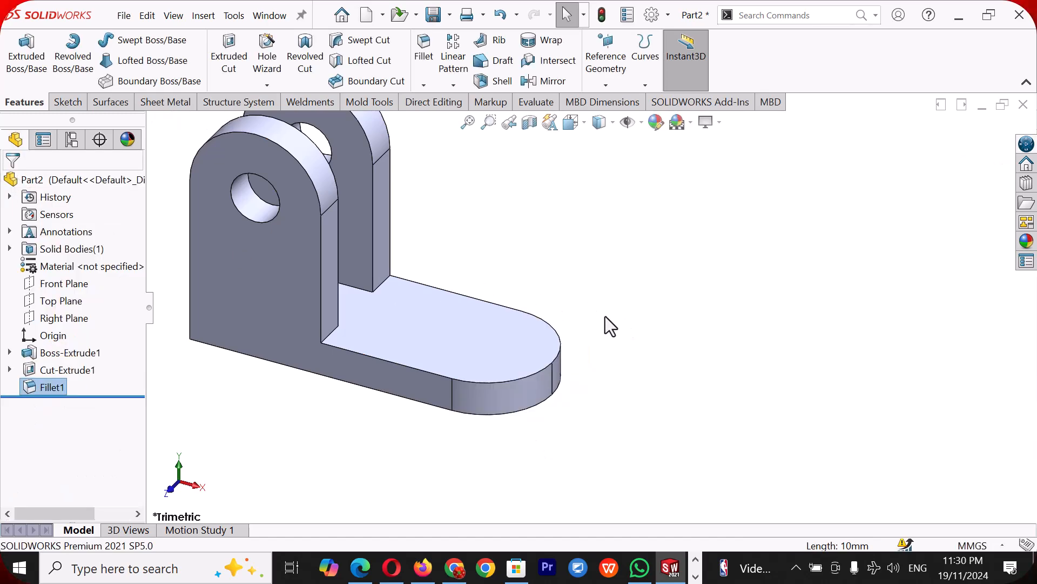
On the base's top face, sketch a straight slot from the rounded end's centre towards the uprights, about 20 mm between centres and 13 mm wide
click(465, 344)
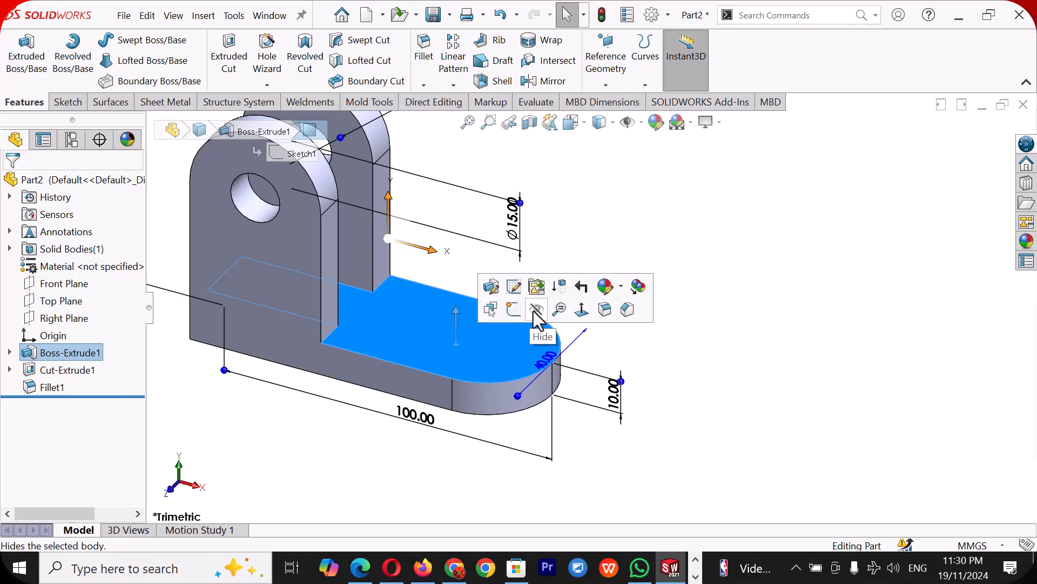
click(515, 311)
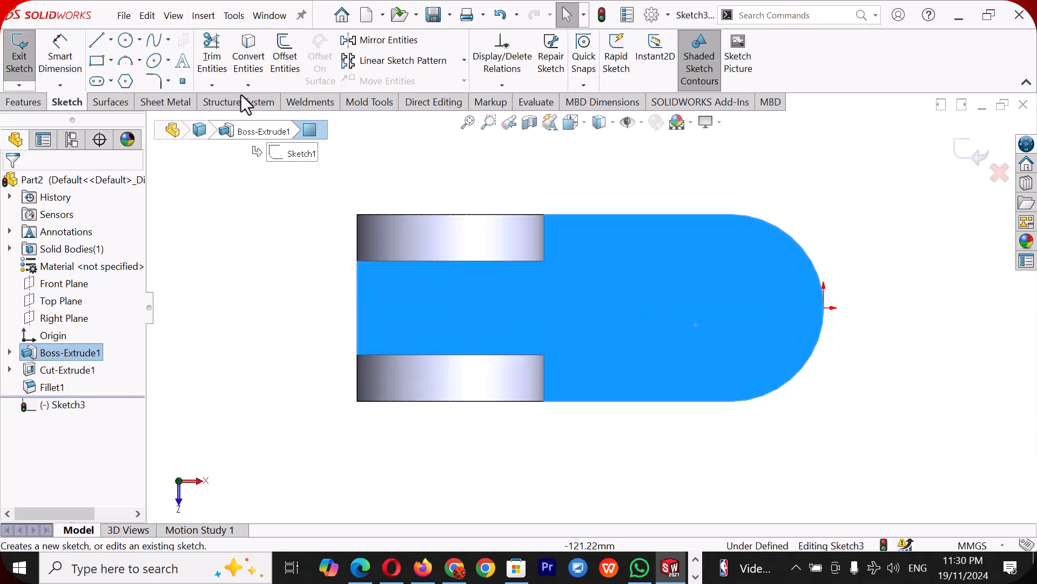
click(101, 82)
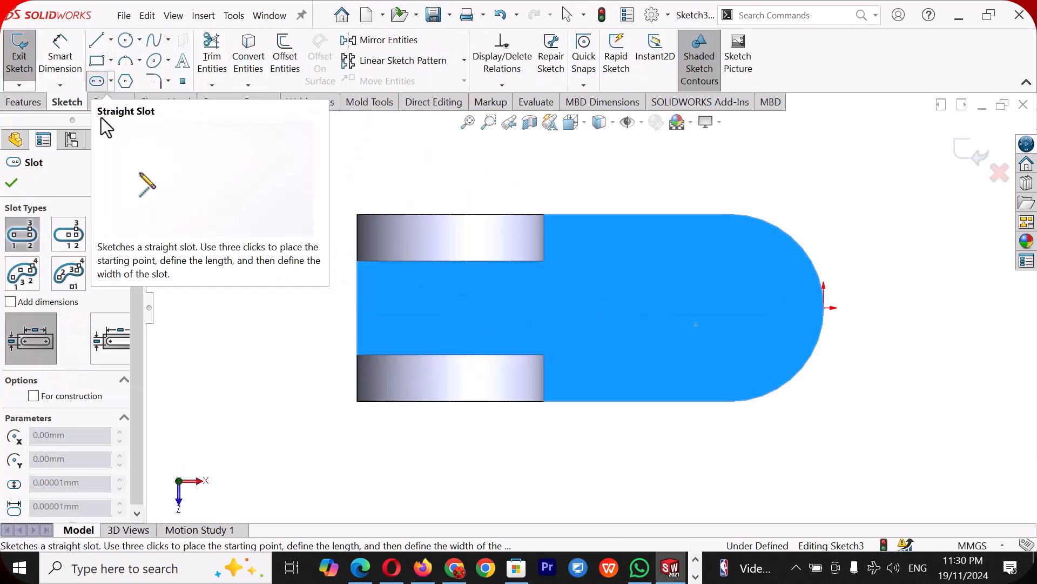
click(730, 307)
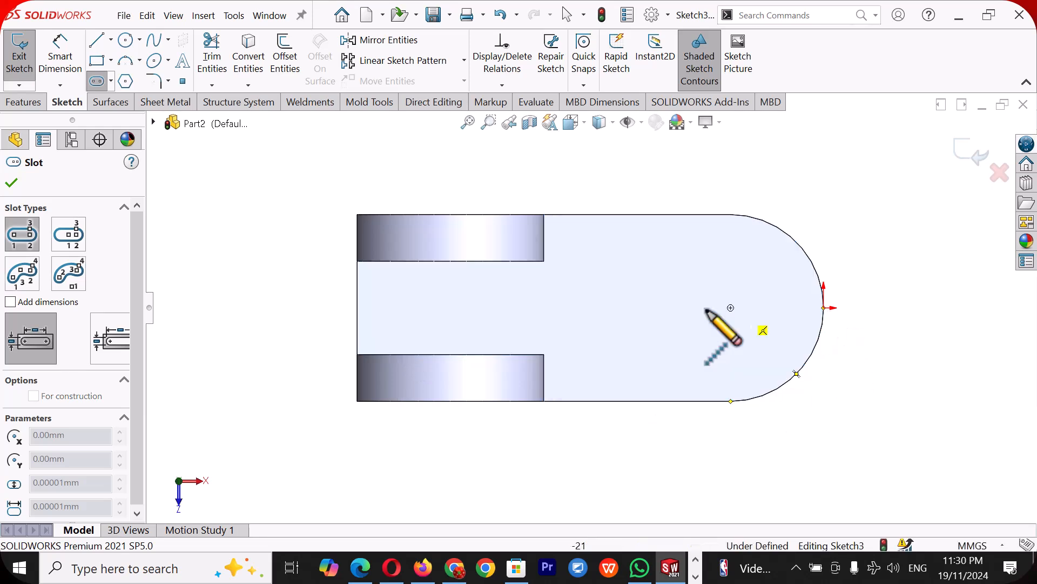
click(636, 307)
click(645, 337)
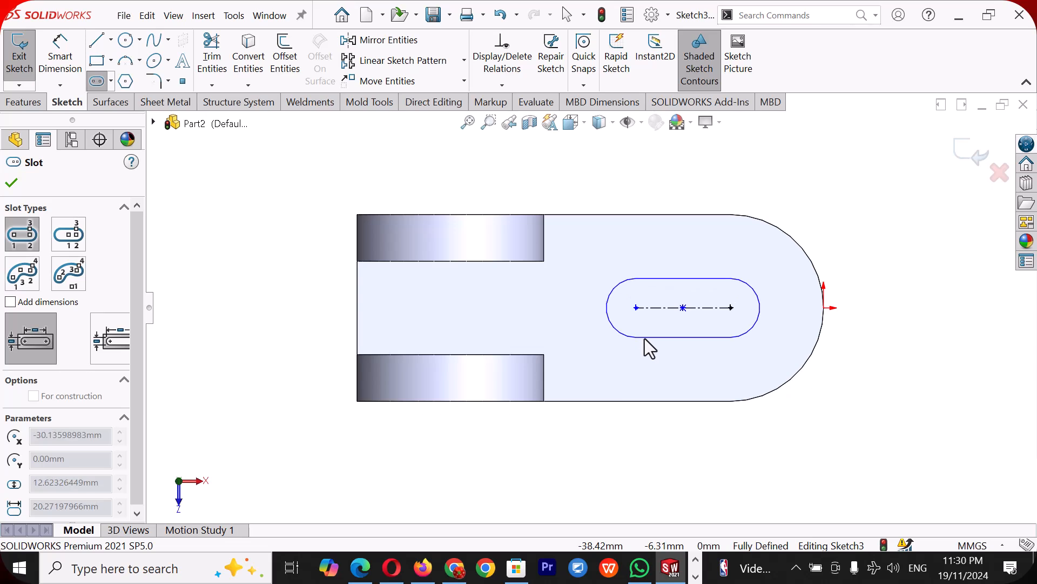
Dimension the slot's end arc and set its radius to 7.5 mm
right_drag(929, 444, 893, 288)
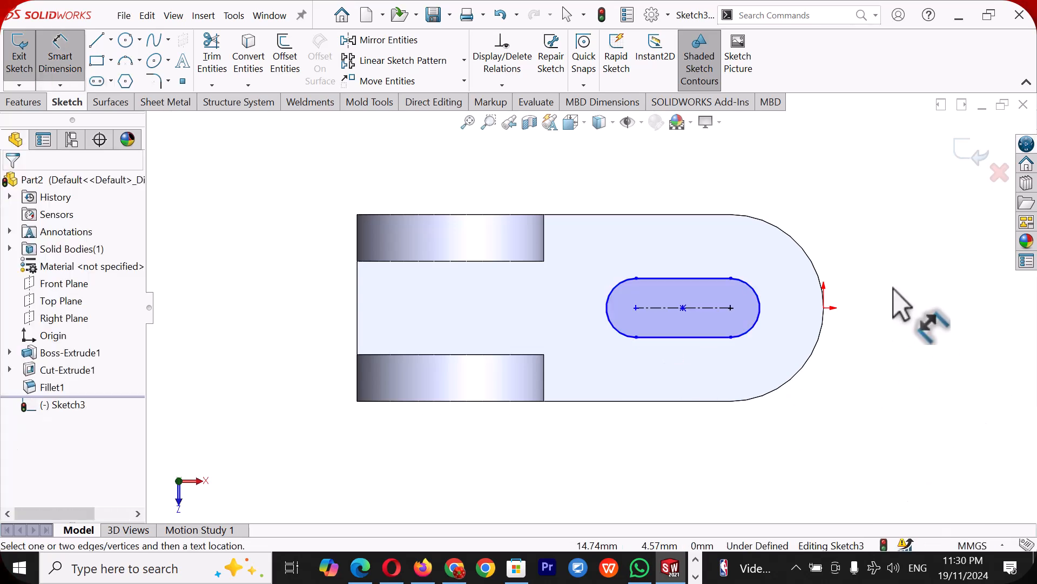
click(758, 294)
click(854, 198)
text(7)
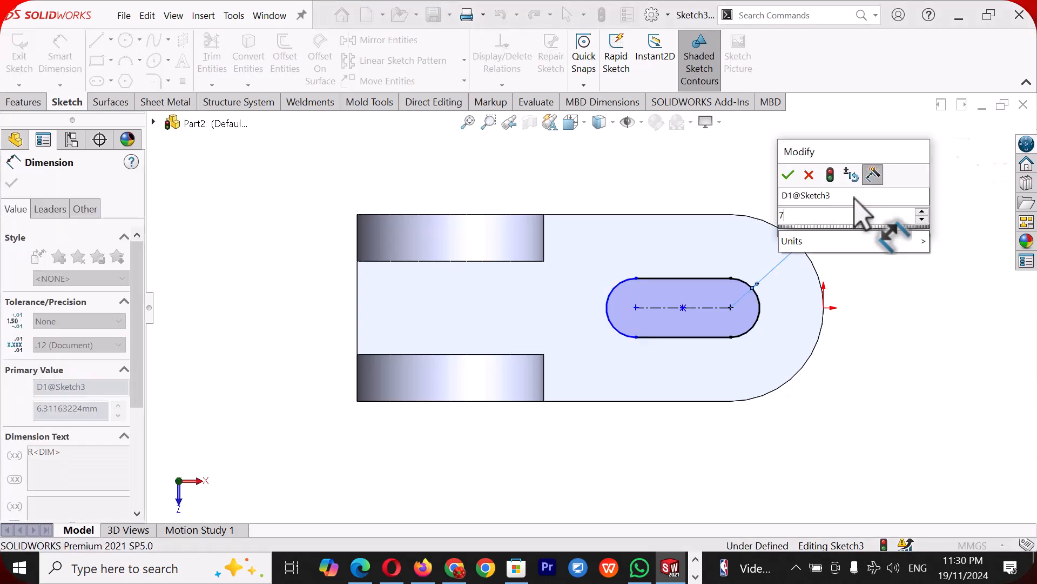
text(.5)
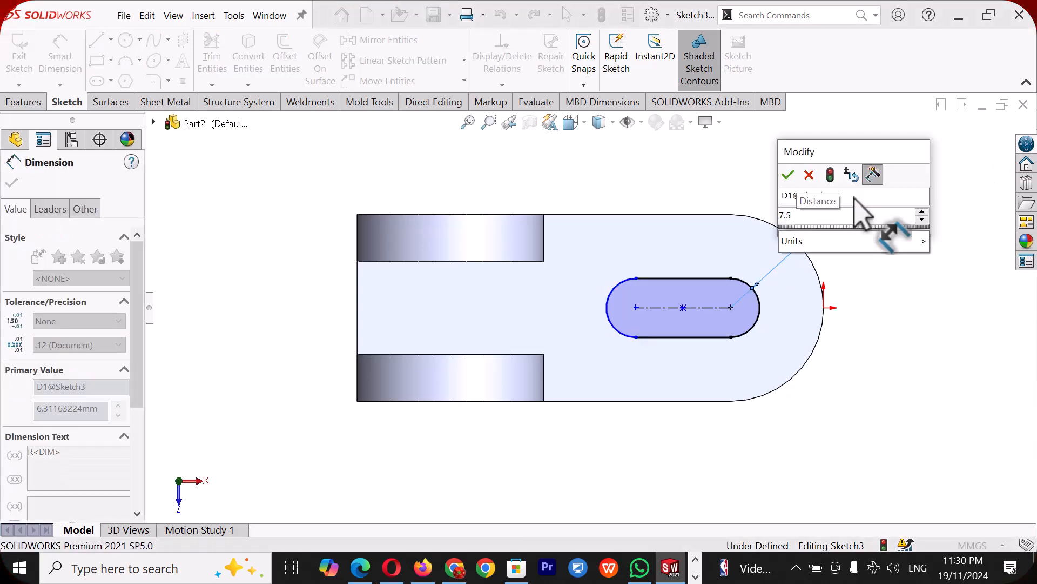
key(Return)
click(904, 263)
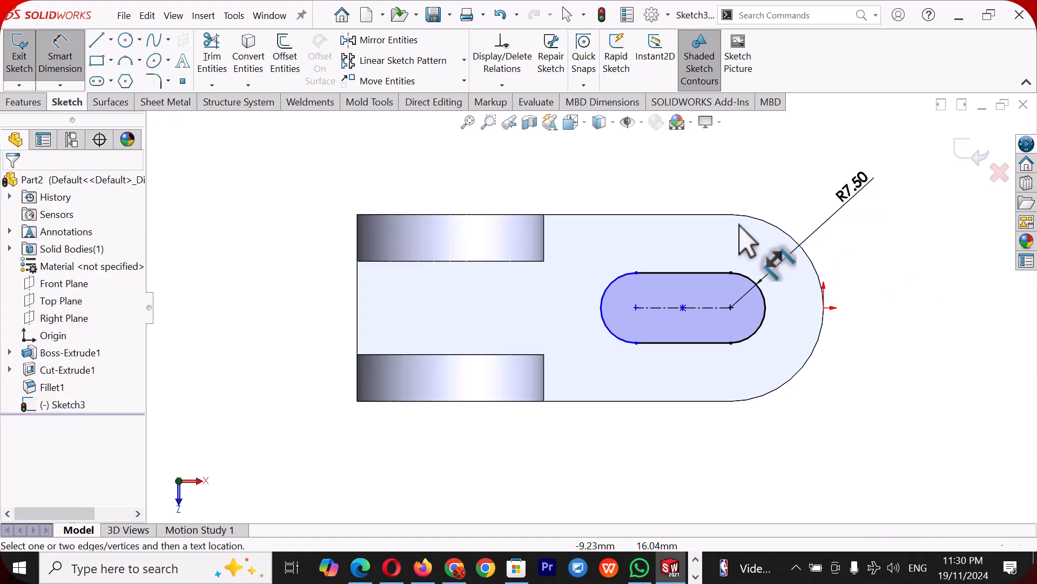
Dimension the slot's straight edge and set its length to 20 mm
click(703, 274)
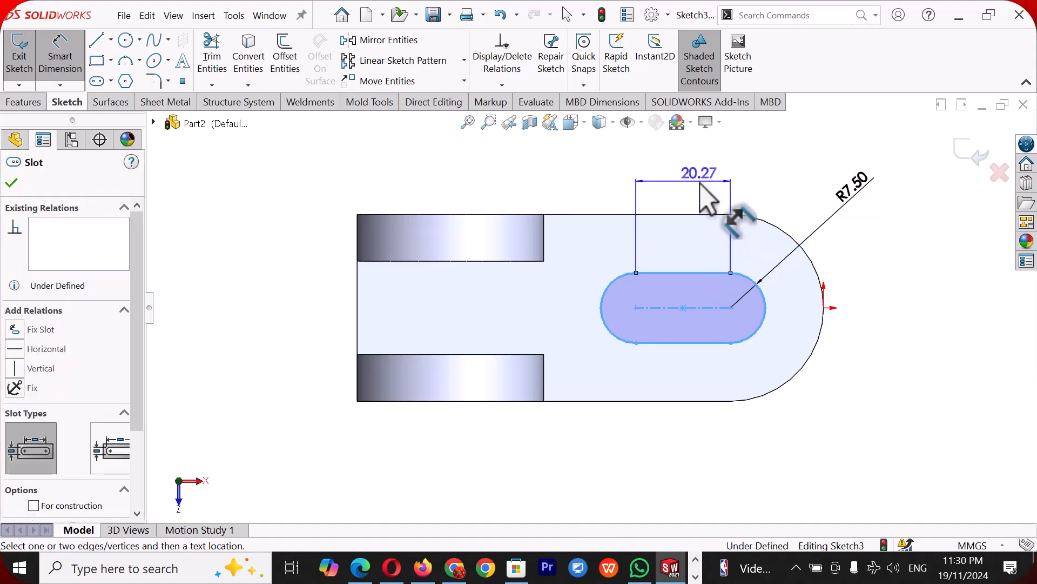
click(700, 185)
text(20)
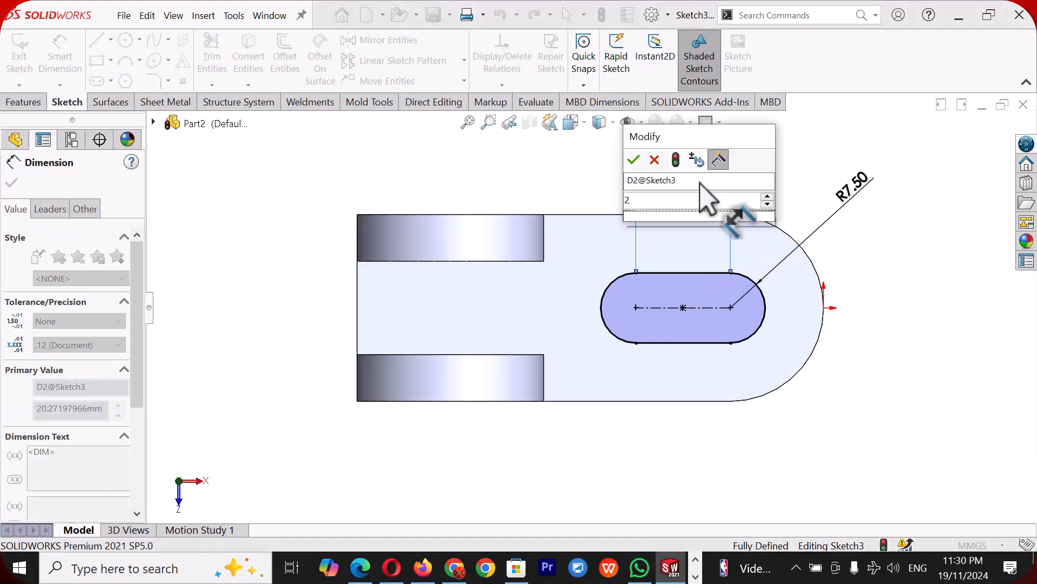
key(Return)
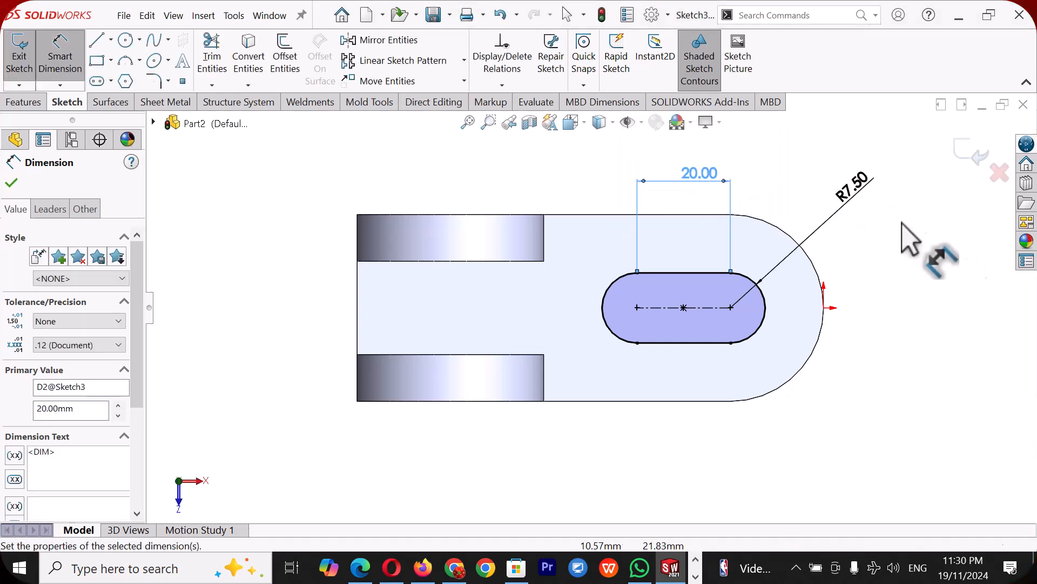
click(943, 254)
Cut the slot through the base with a Blind Extruded Cut 40 mm deep and show the part in isometric view
key(space)
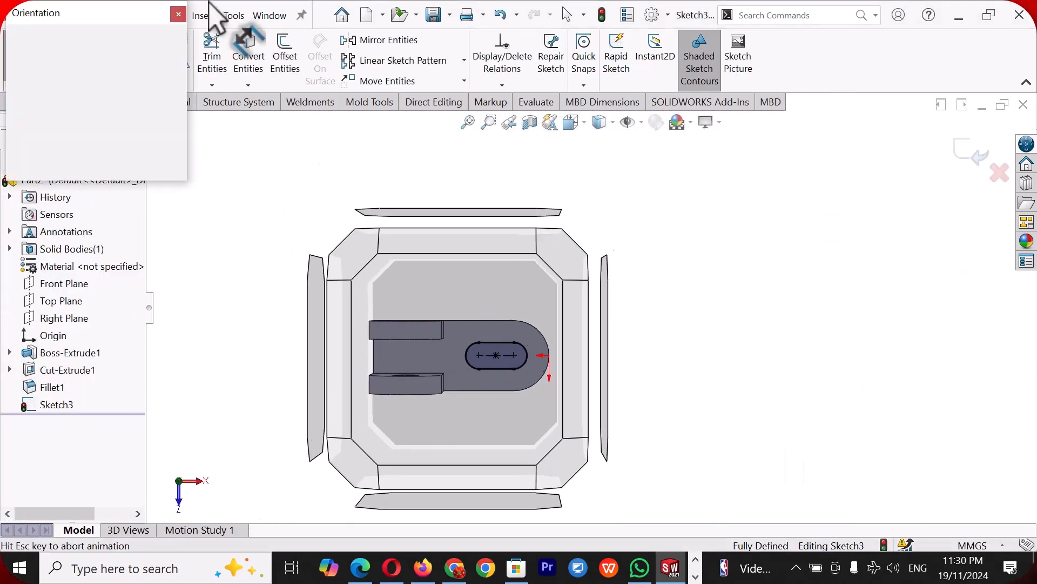
click(171, 61)
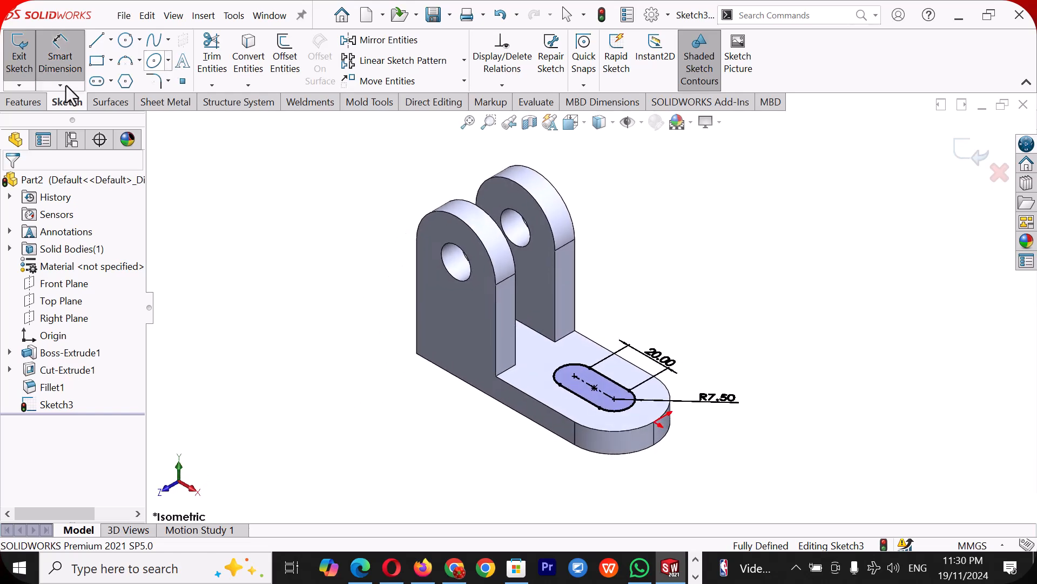
click(22, 103)
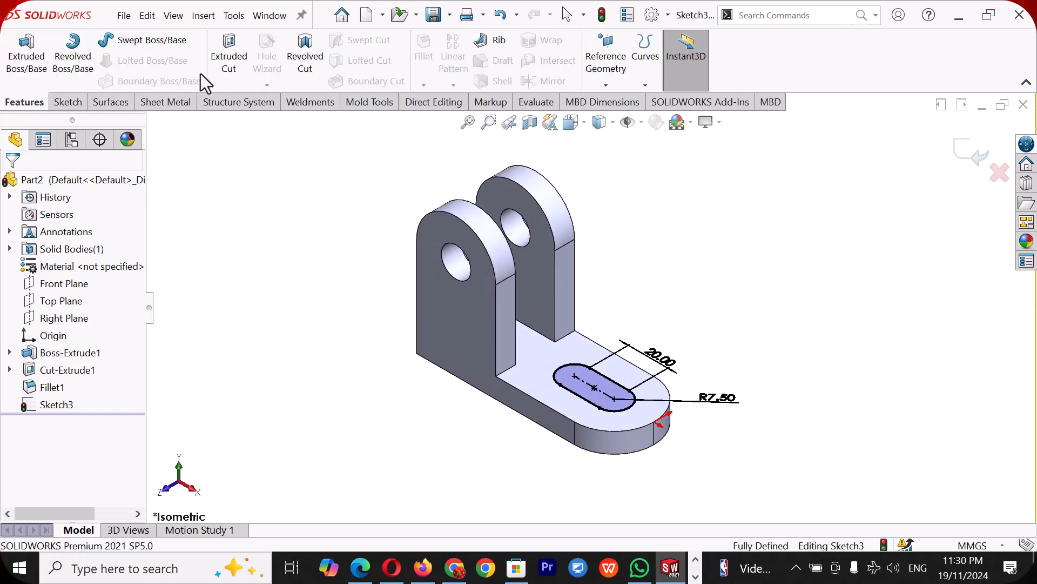
click(225, 54)
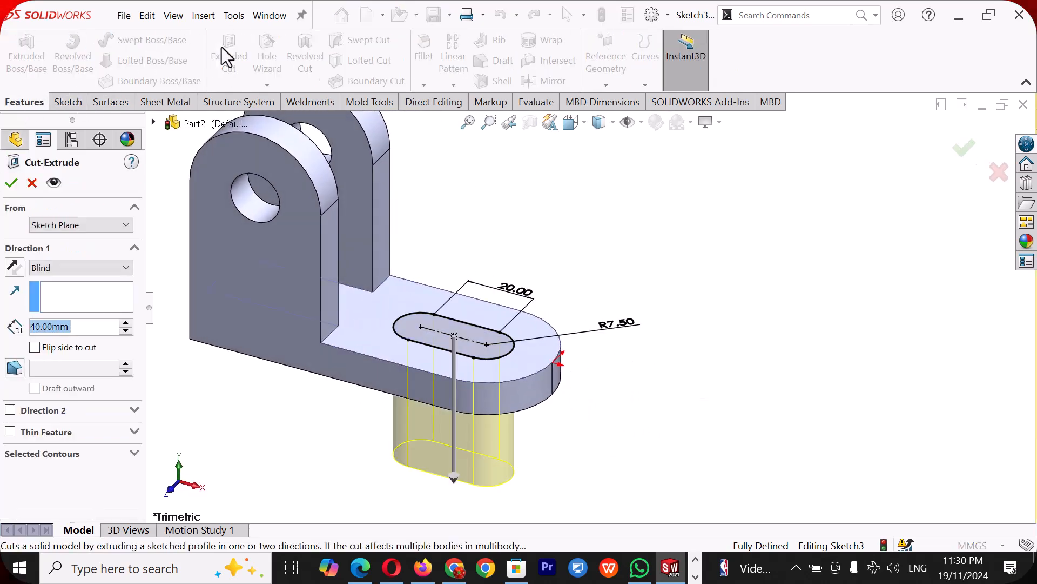
click(10, 183)
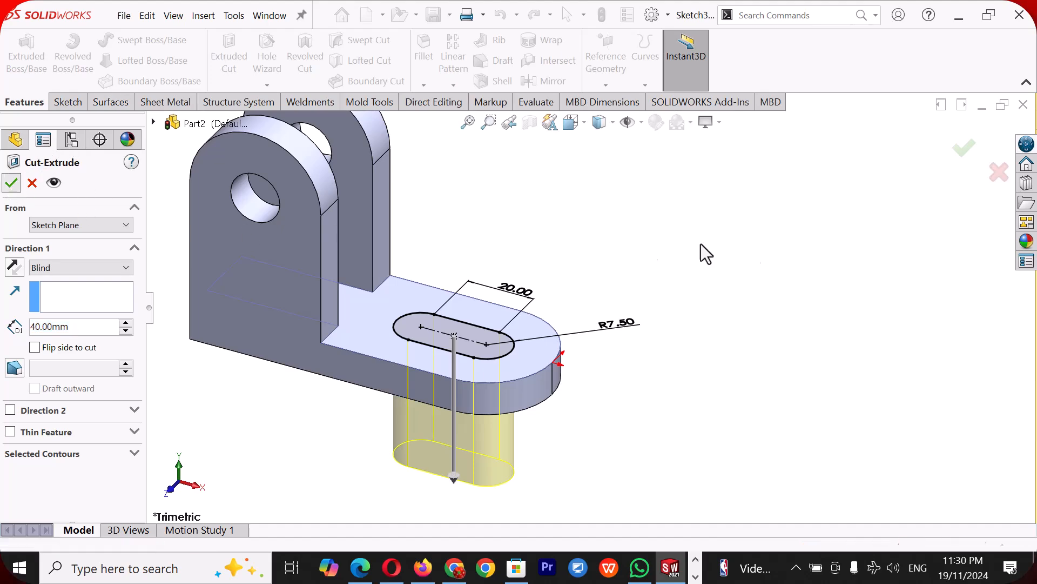
key(space)
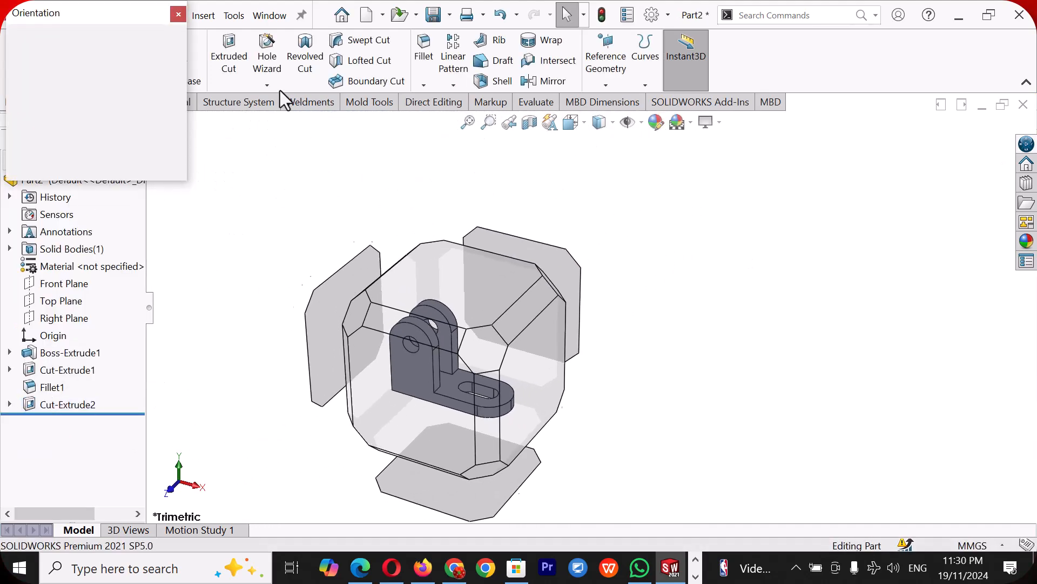
key(ctrl+7)
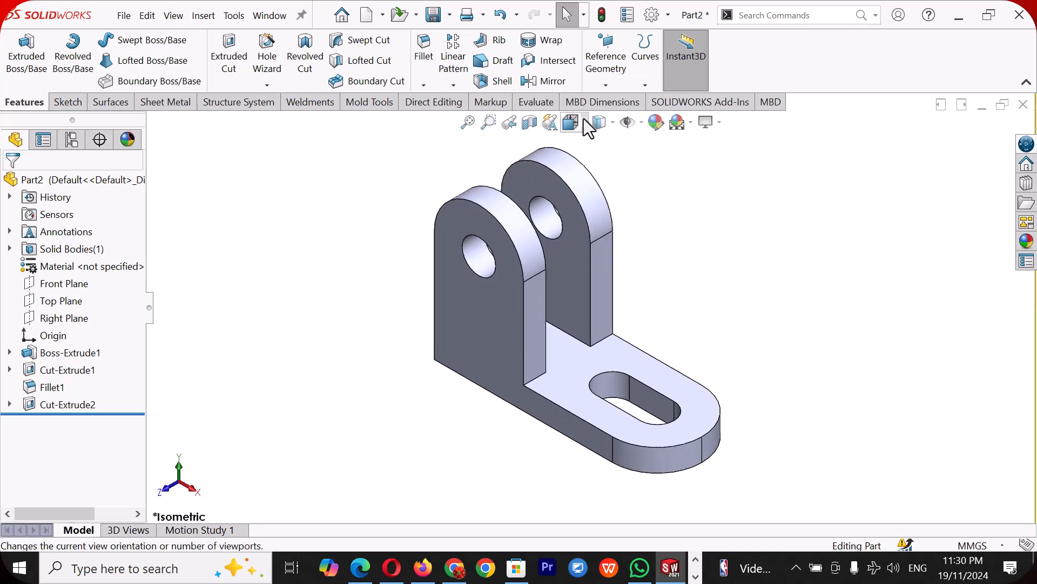
Set the part's display style to Shaded without edges
click(693, 123)
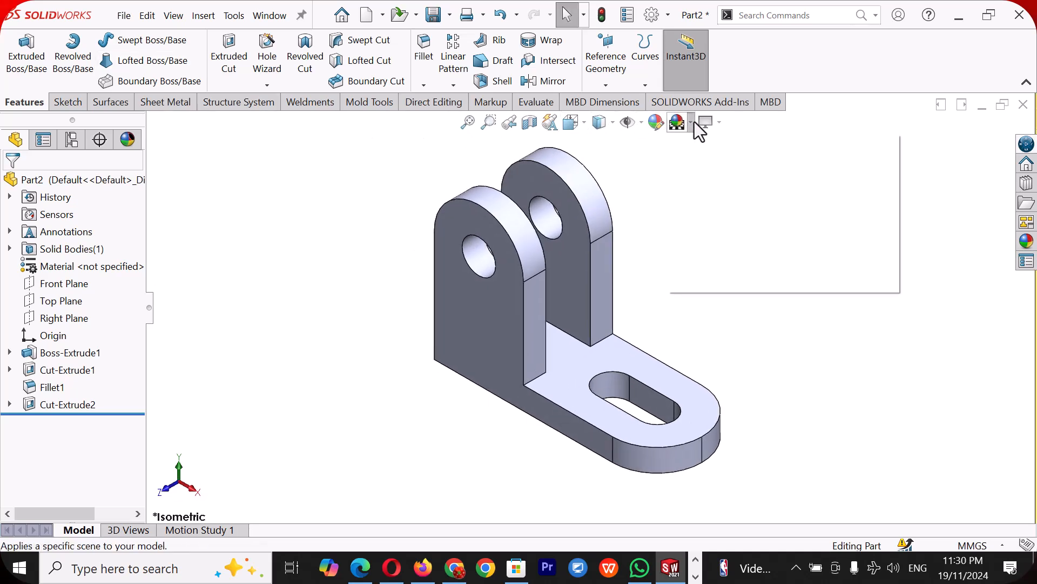
click(704, 167)
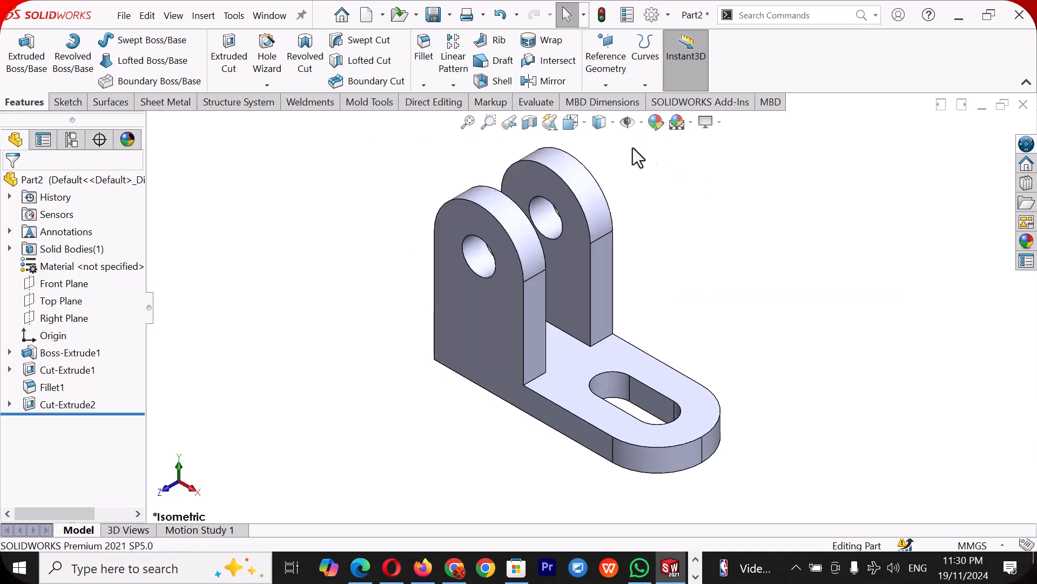
click(610, 124)
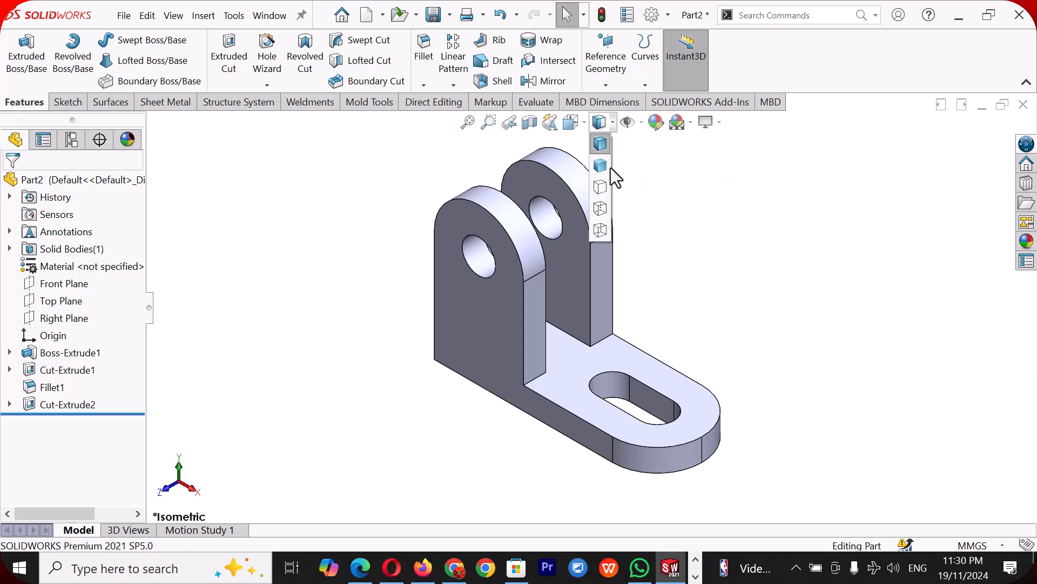
click(609, 167)
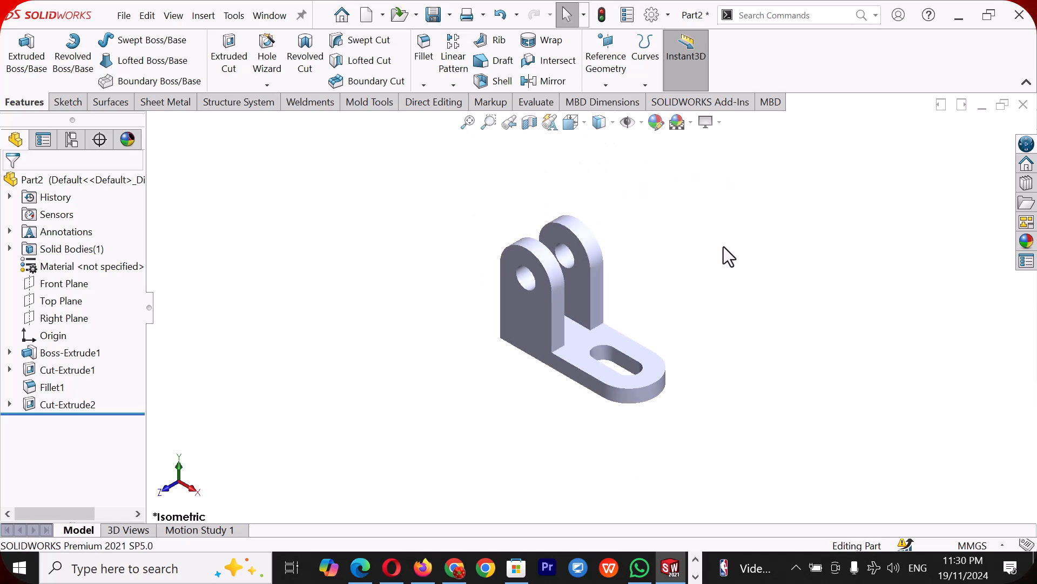
scroll(591, 313, up, 1)
scroll(605, 262, down, 1)
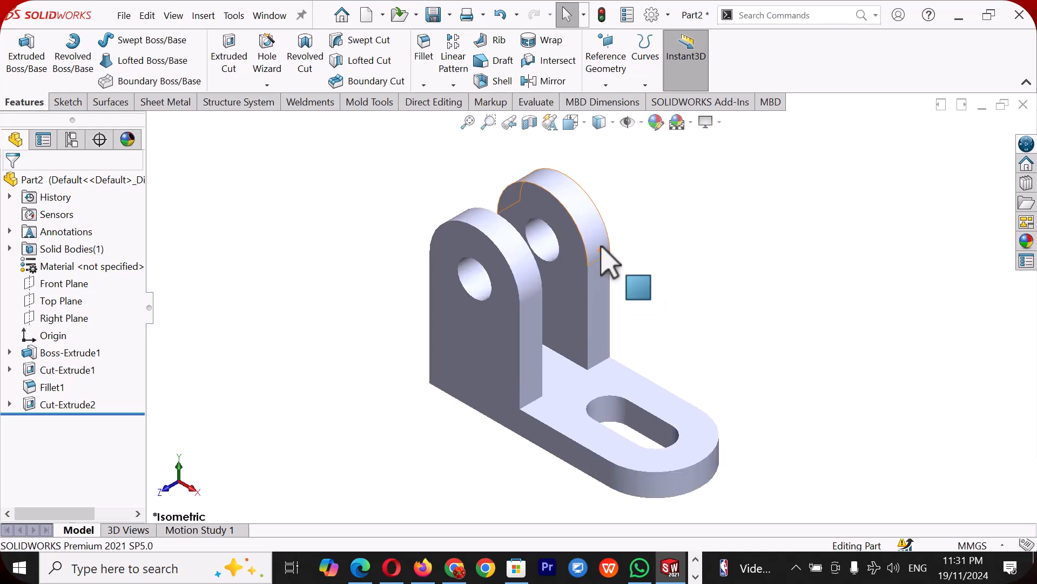
Apply a blue appearance from the Patterned plastics to the whole part
click(1027, 243)
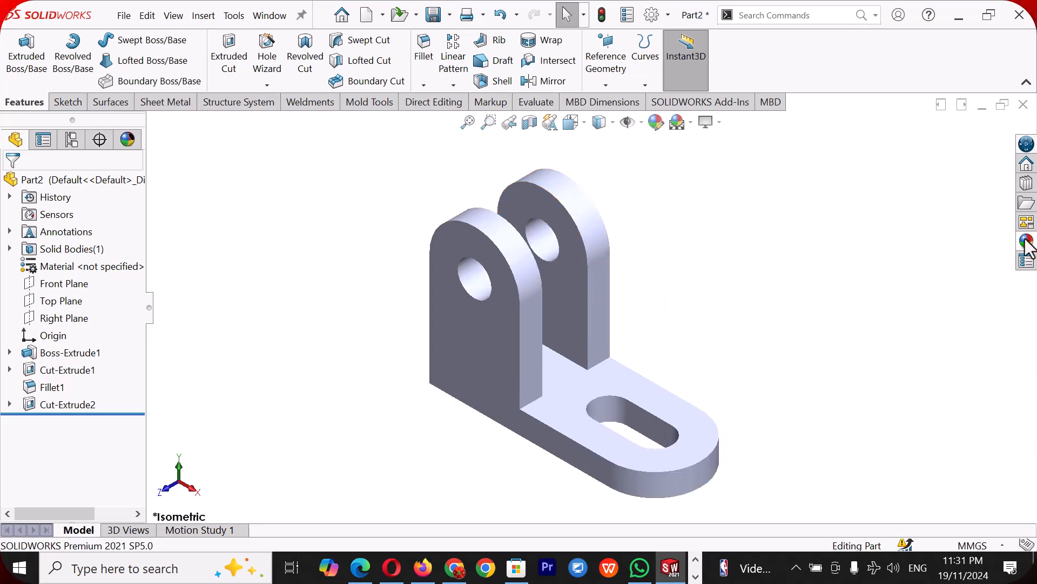
double_click(796, 153)
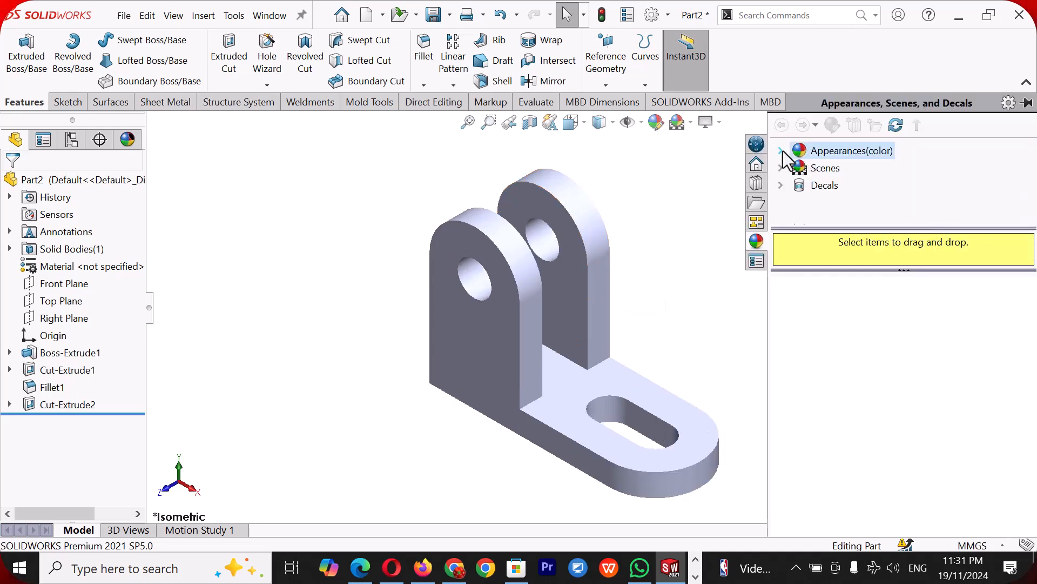
click(842, 187)
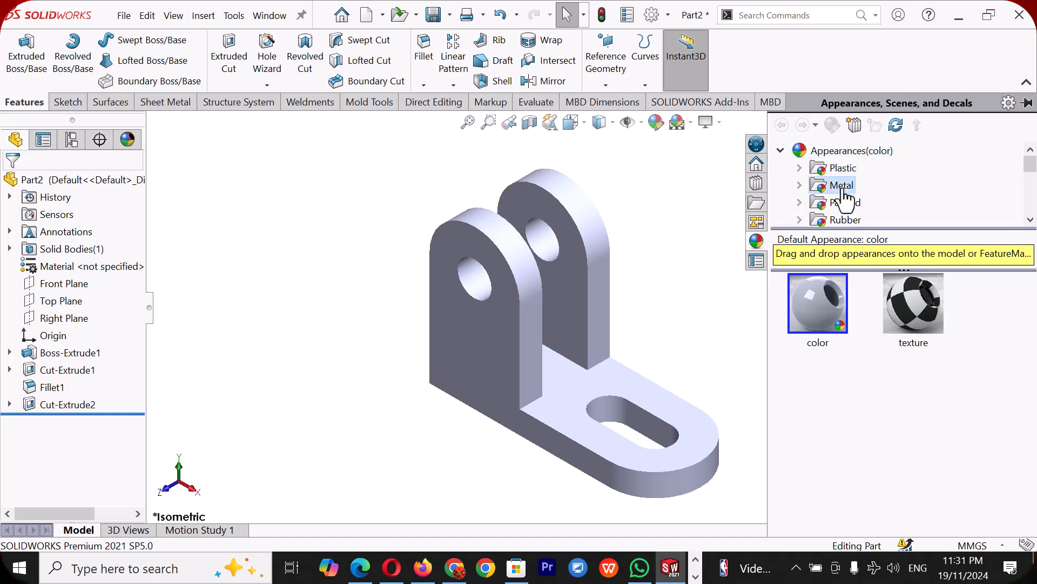
scroll(890, 348, down, 3)
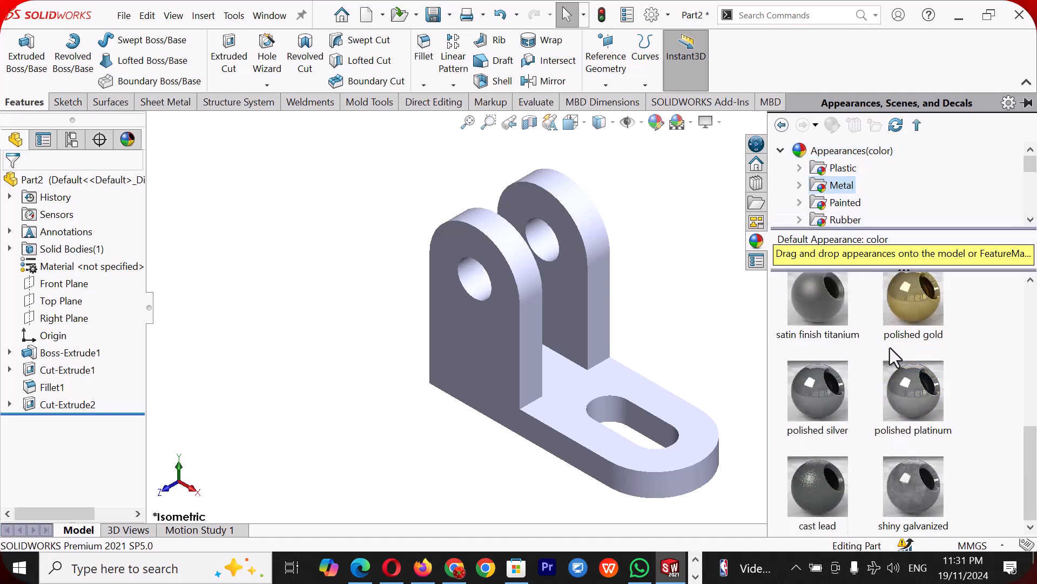
scroll(890, 348, up, 3)
click(798, 168)
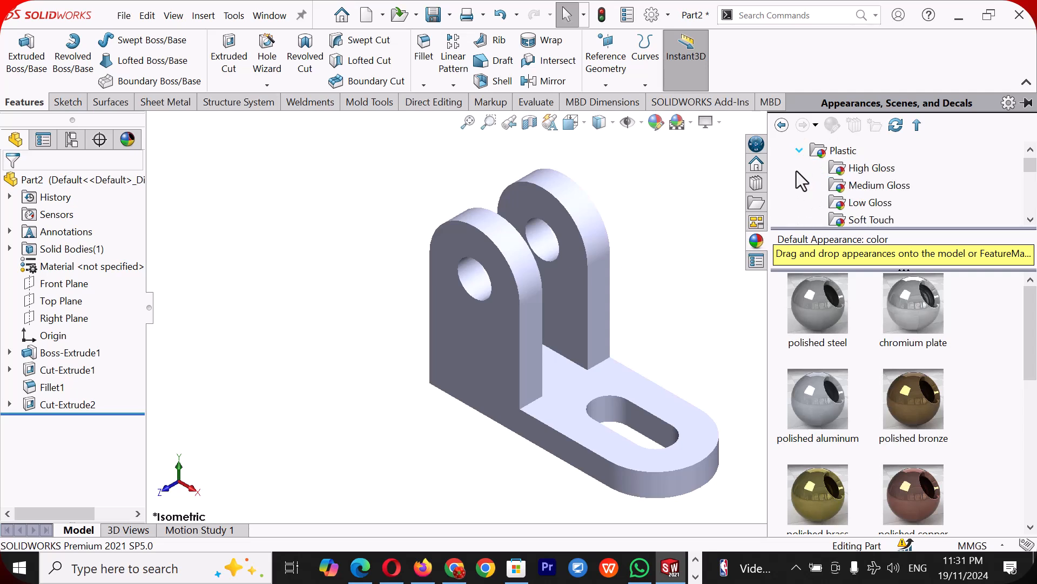
scroll(854, 179, down, 2)
scroll(875, 182, down, 1)
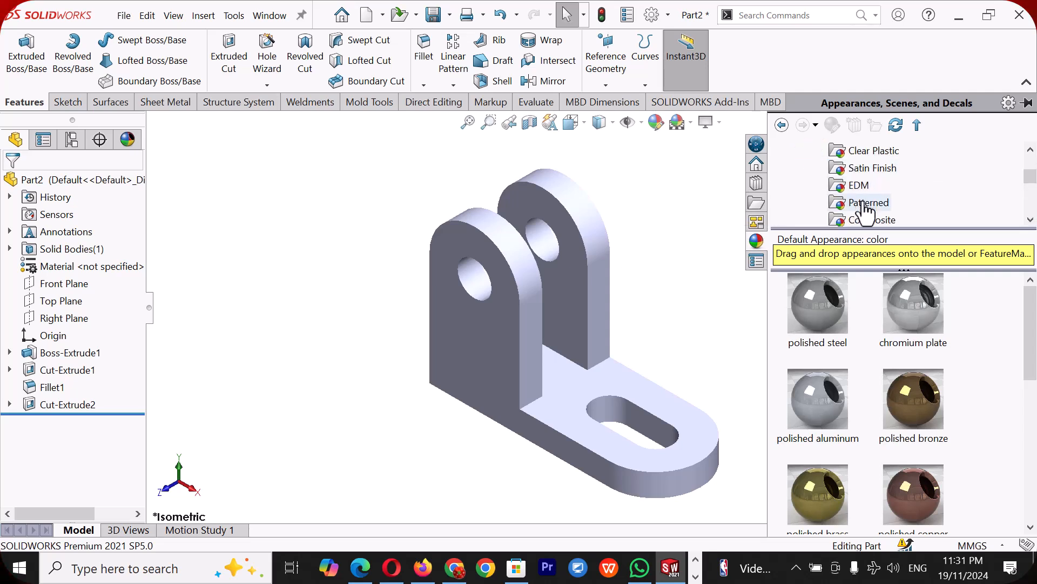
click(867, 203)
drag(838, 413, 599, 311)
click(612, 298)
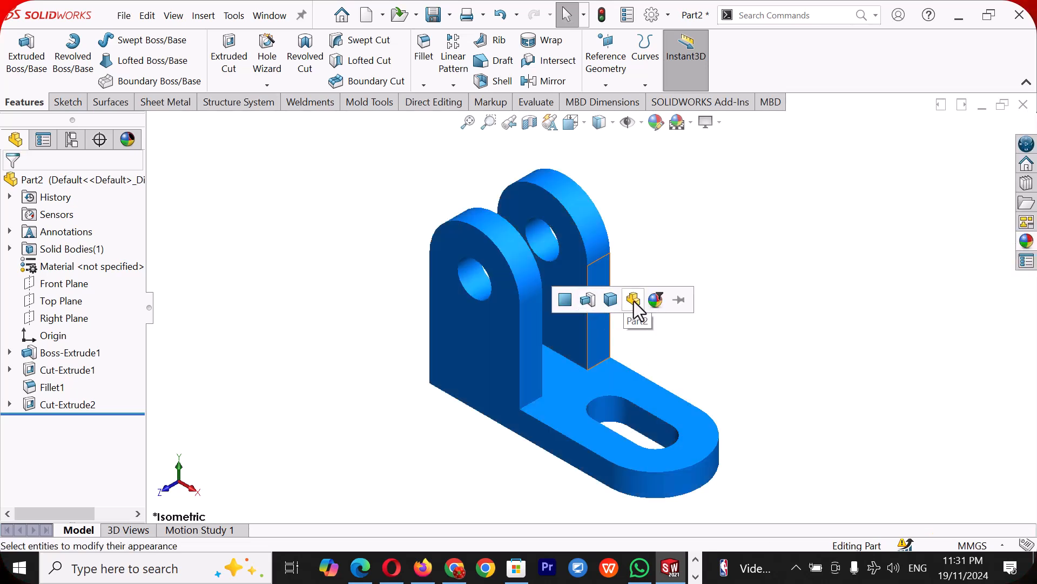
click(634, 301)
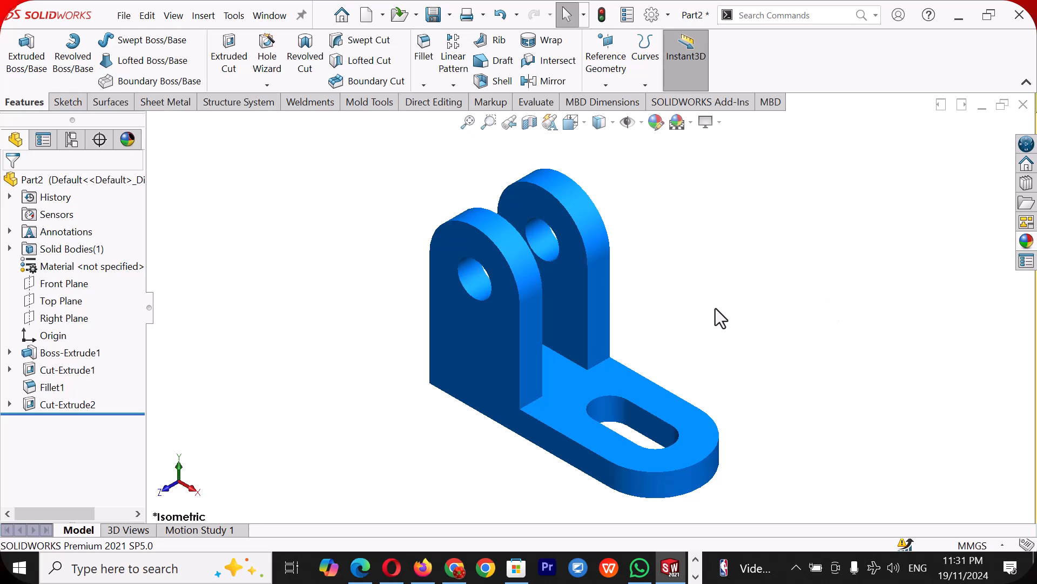
Edit the appearance of the hole face in the front upright and colour it orange from the standard swatches
click(481, 286)
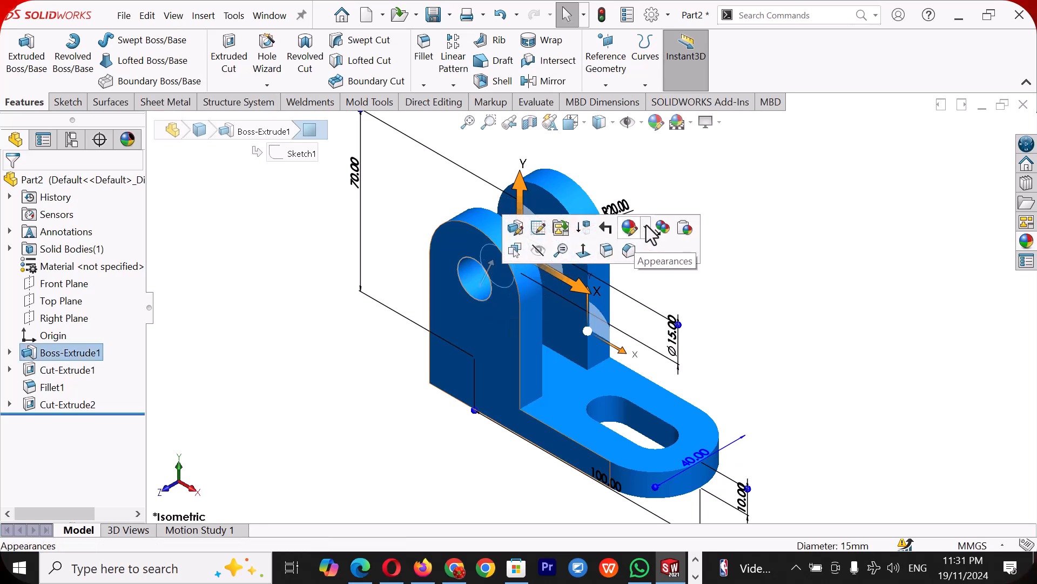
click(649, 229)
click(625, 267)
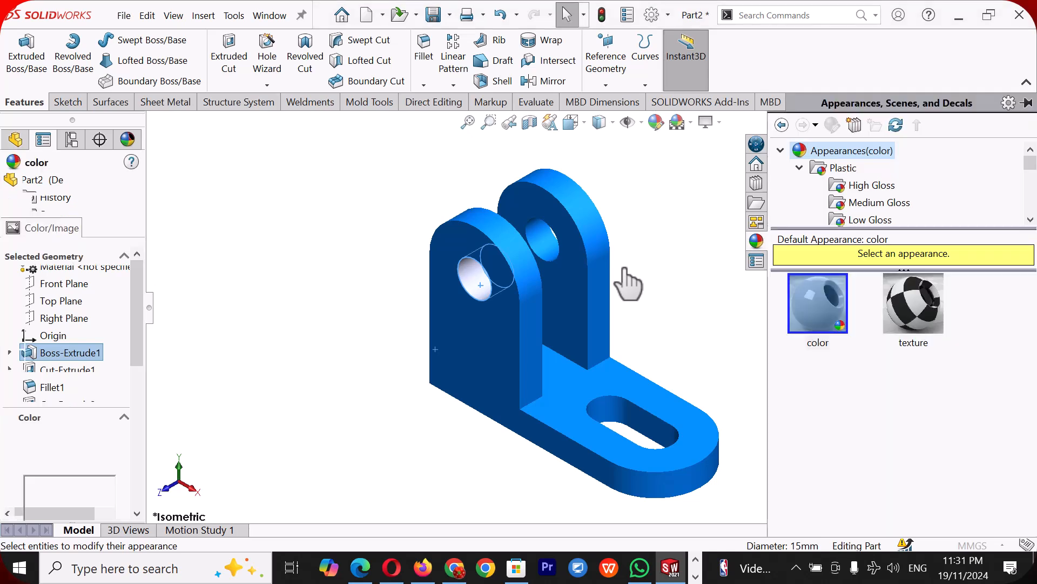
click(40, 494)
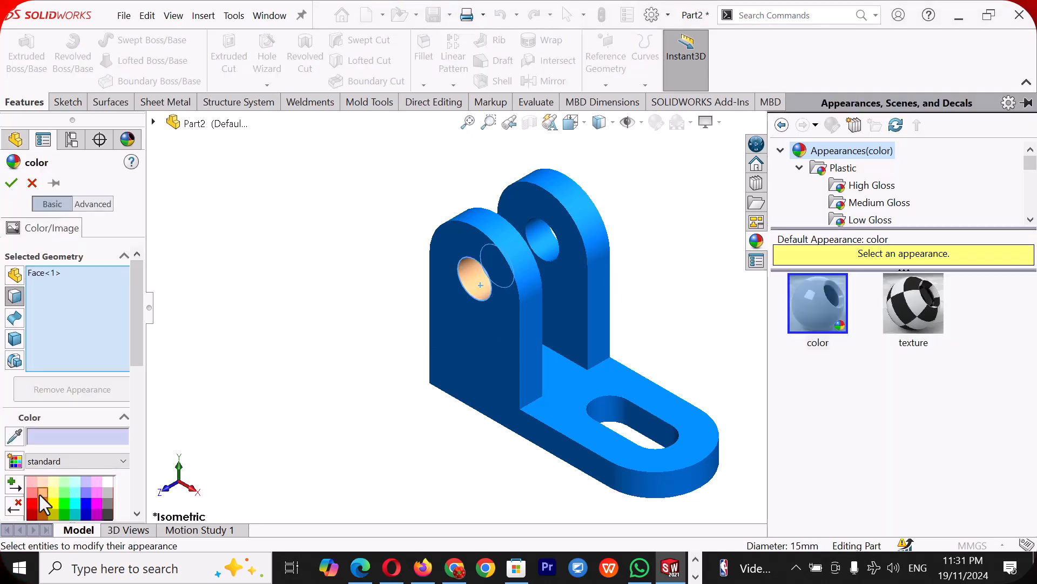
click(106, 501)
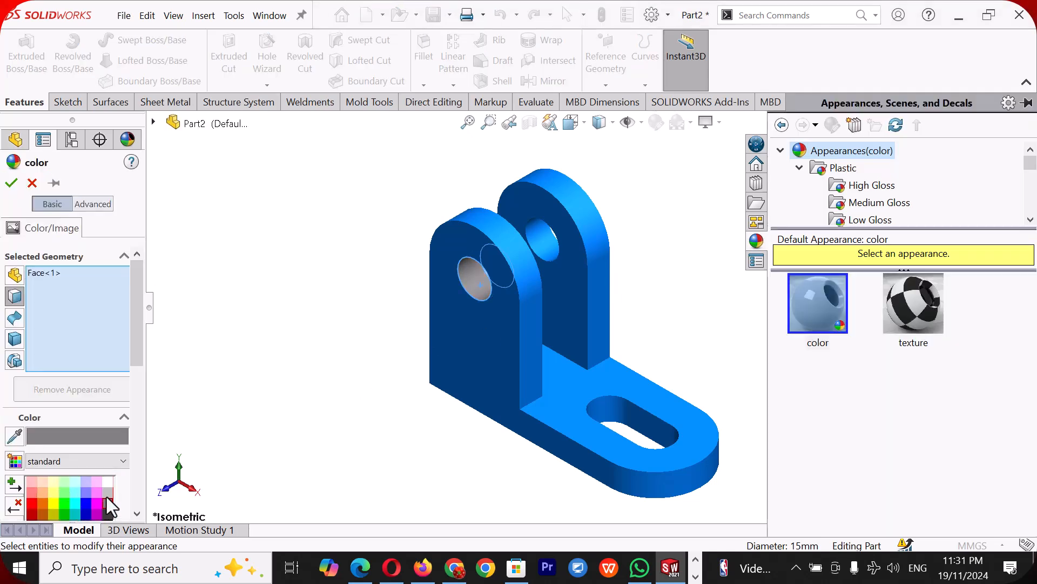
click(44, 500)
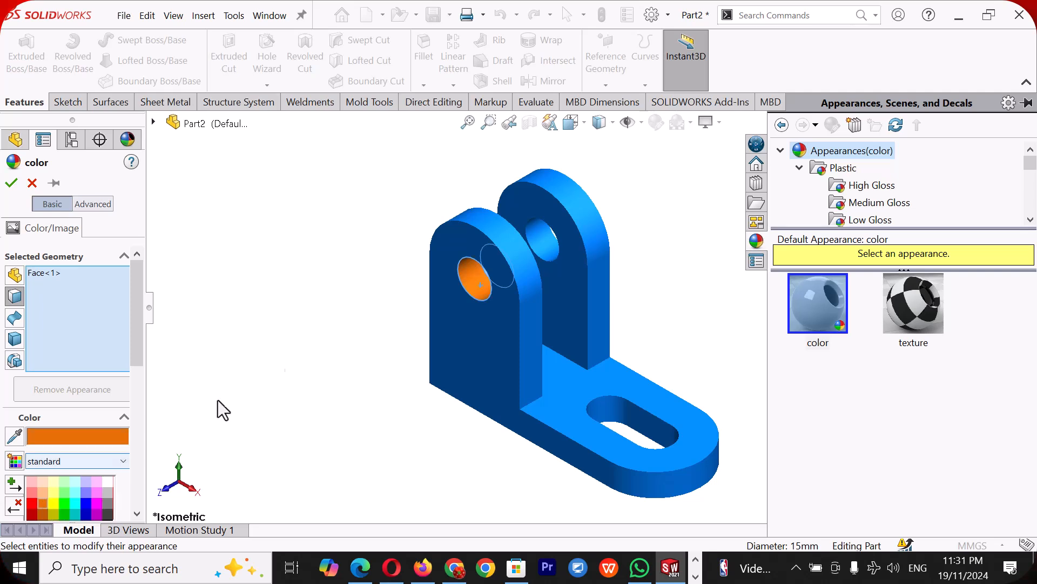
Add the rear upright's hole face and the four inner walls of the base slot to the orange colour selection
click(546, 247)
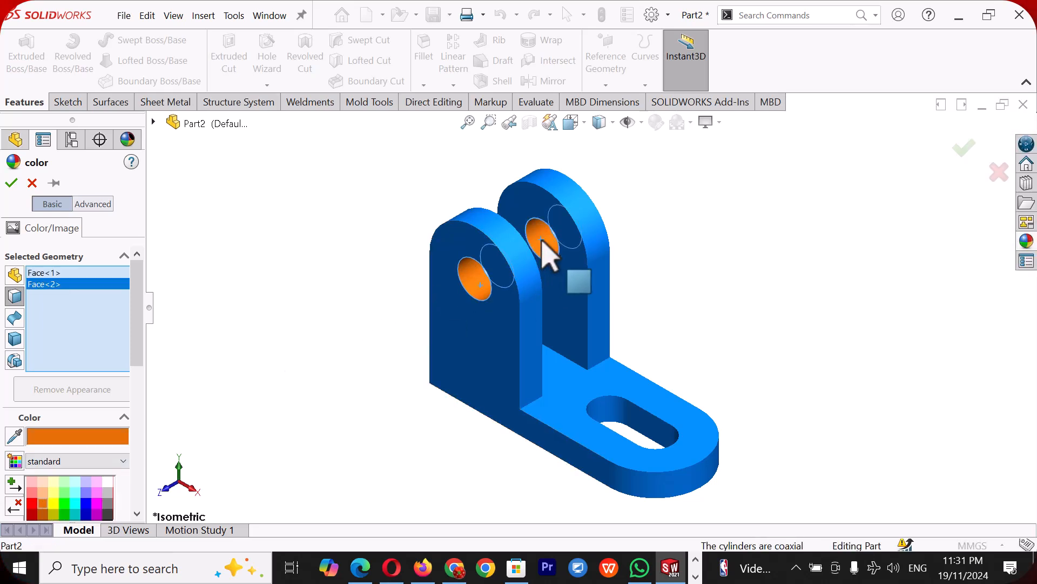
click(631, 418)
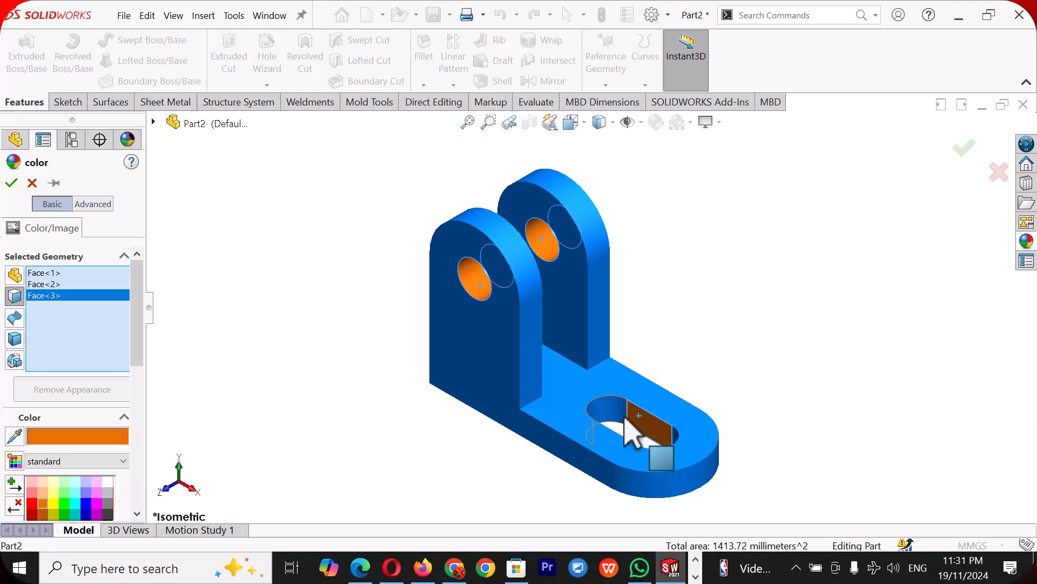
middle_drag(637, 422, 700, 531)
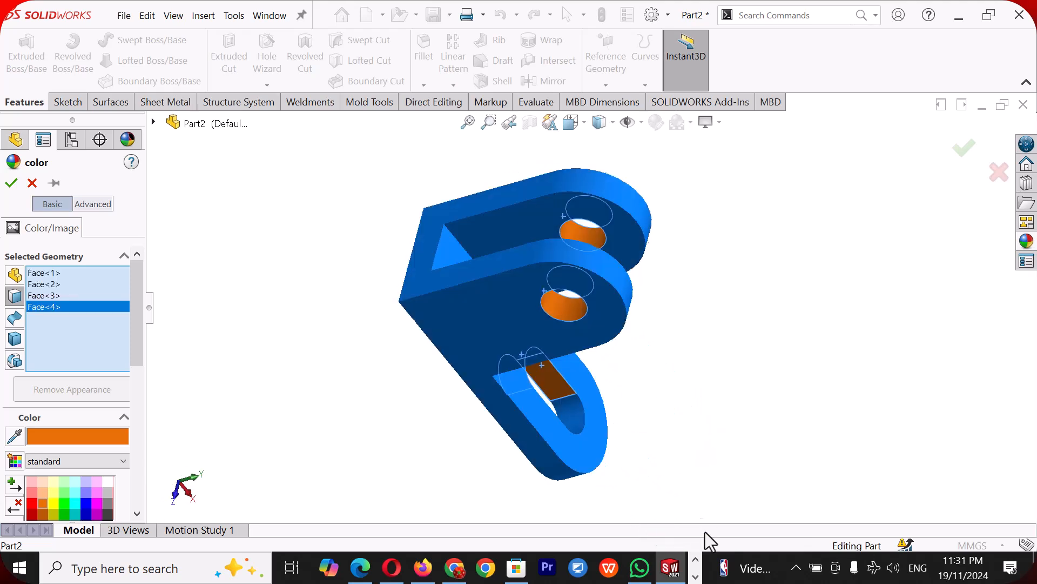
click(578, 429)
middle_drag(701, 440, 645, 443)
click(679, 411)
middle_drag(680, 411, 764, 274)
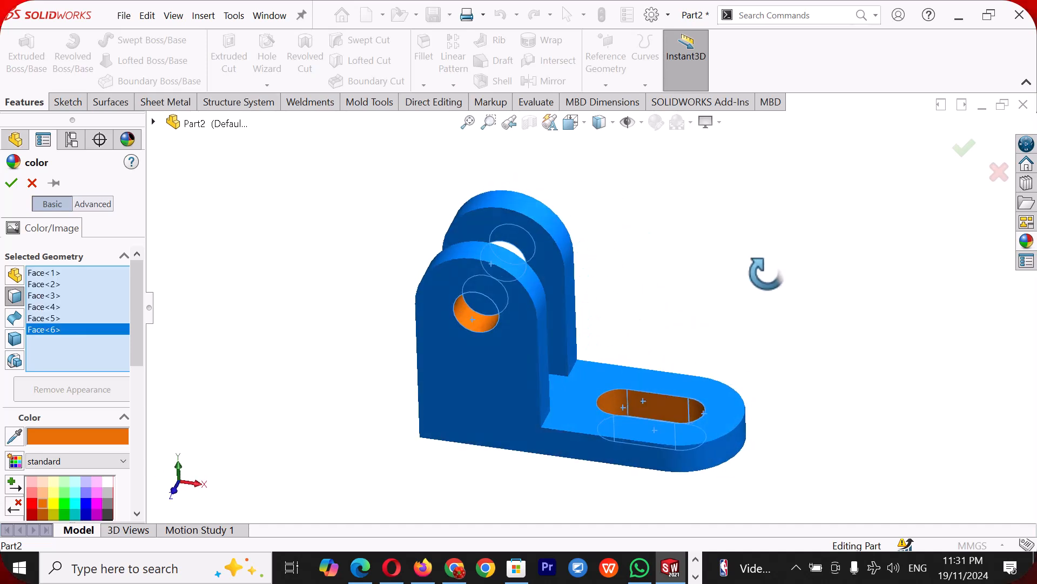
Add the rounded top faces of both uprights to the selection and apply orange to all selected faces
click(468, 250)
click(499, 202)
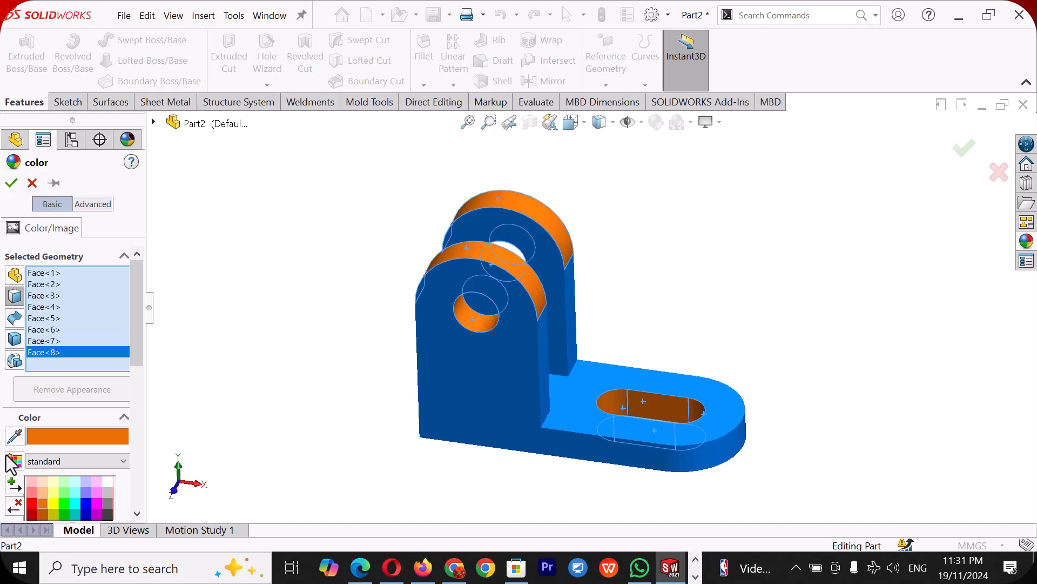
click(32, 501)
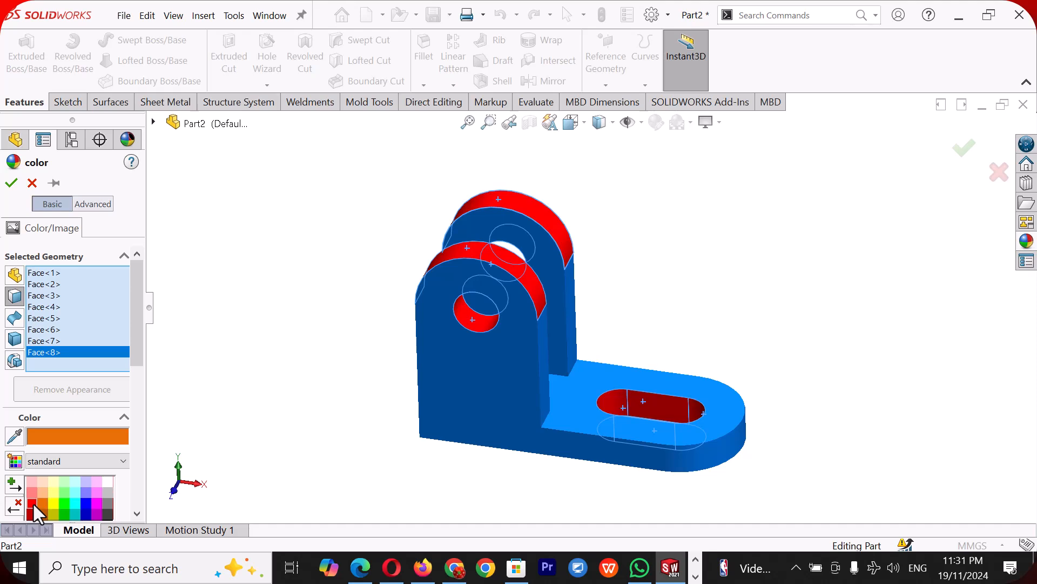
click(67, 505)
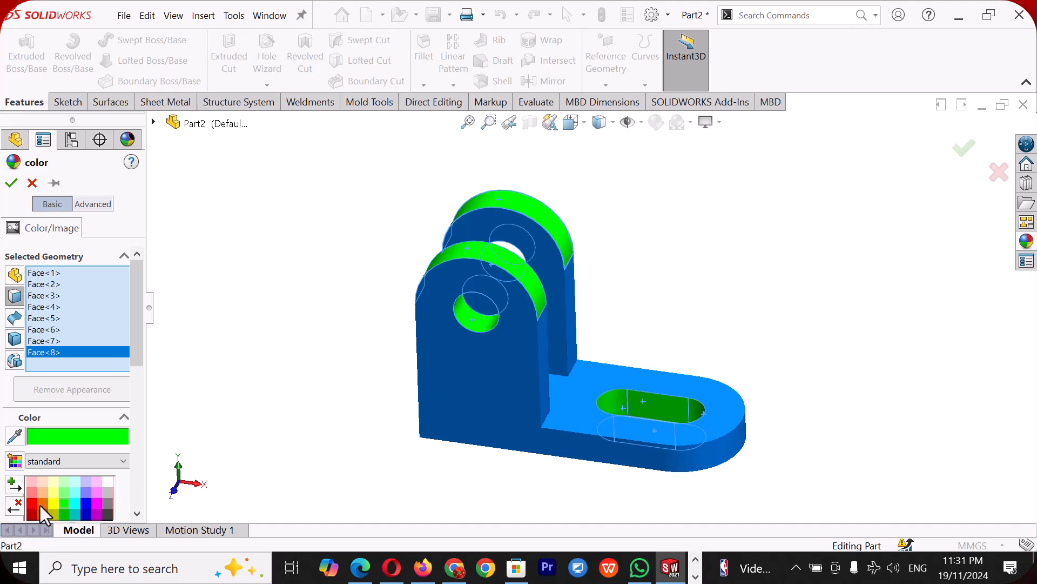
click(42, 503)
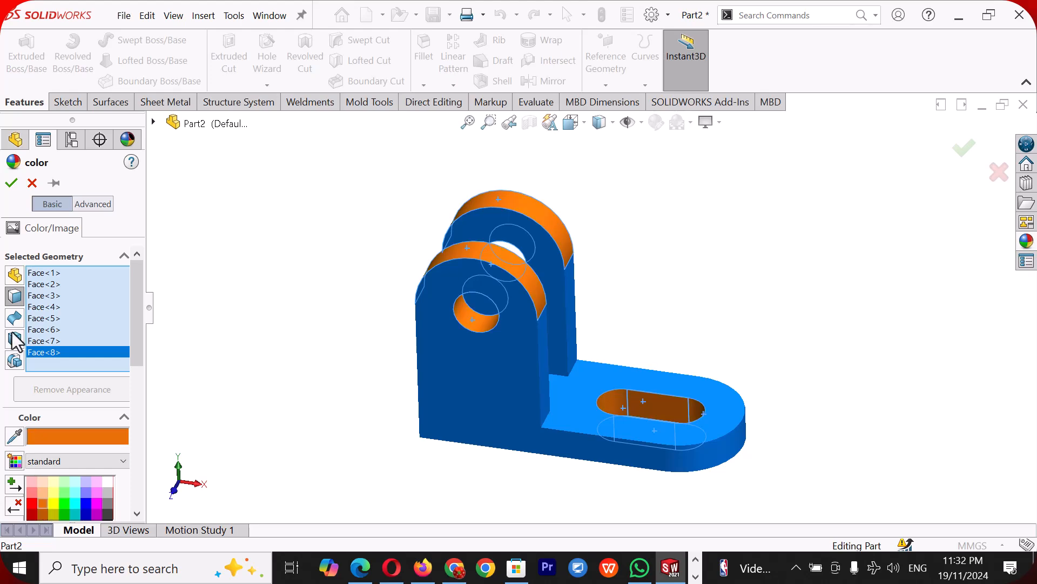
click(11, 183)
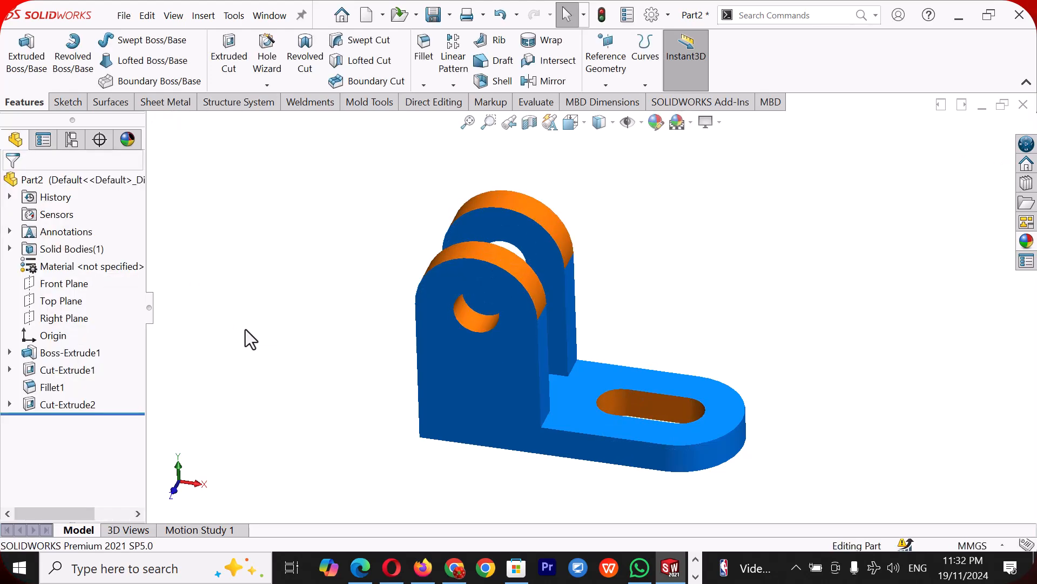
Colour the two curved side faces at the base's rounded end orange, with the part in isometric view
key(space)
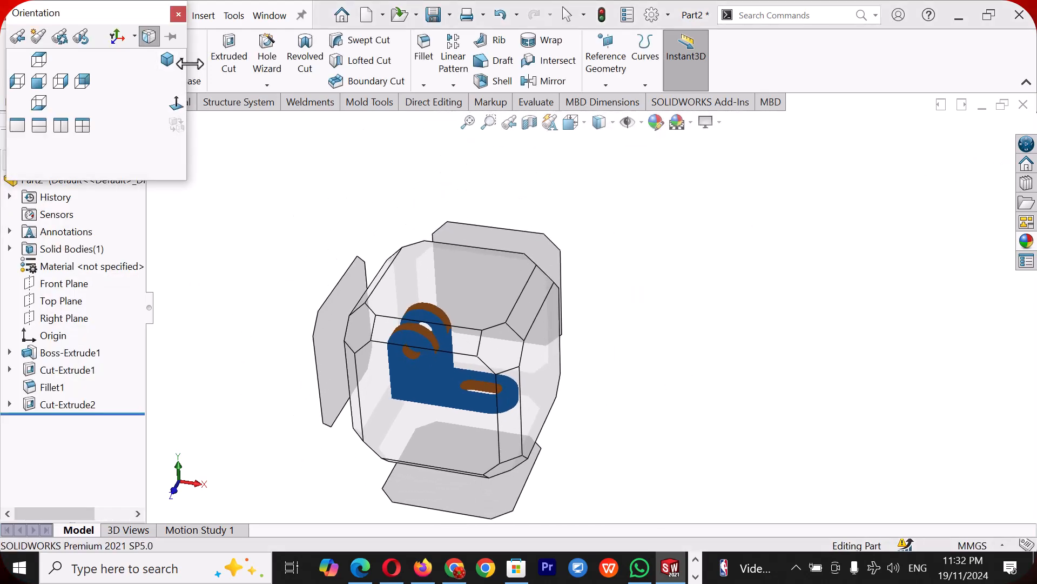
mouse_move(179, 60)
click(177, 85)
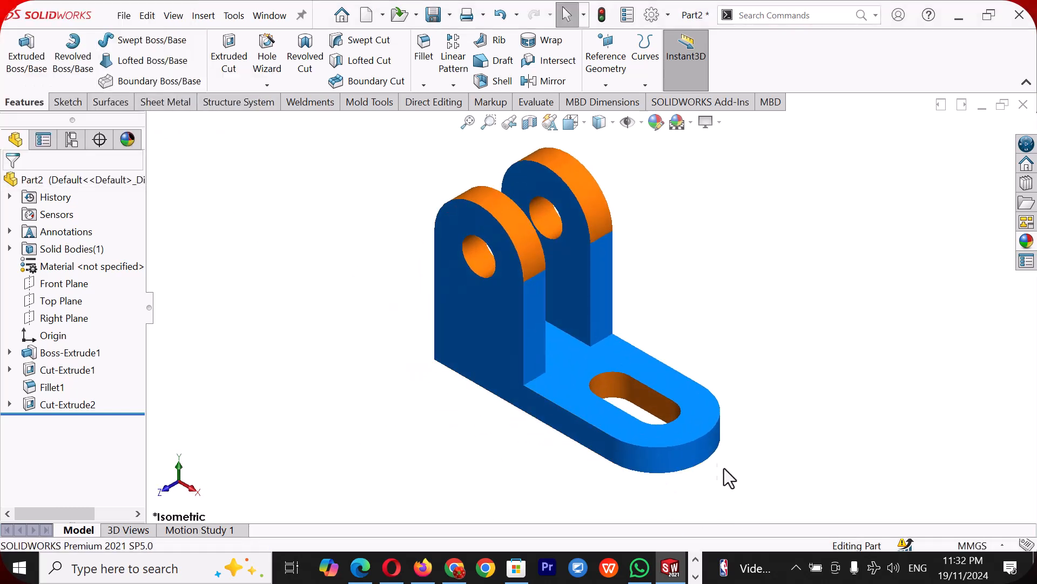
click(710, 458)
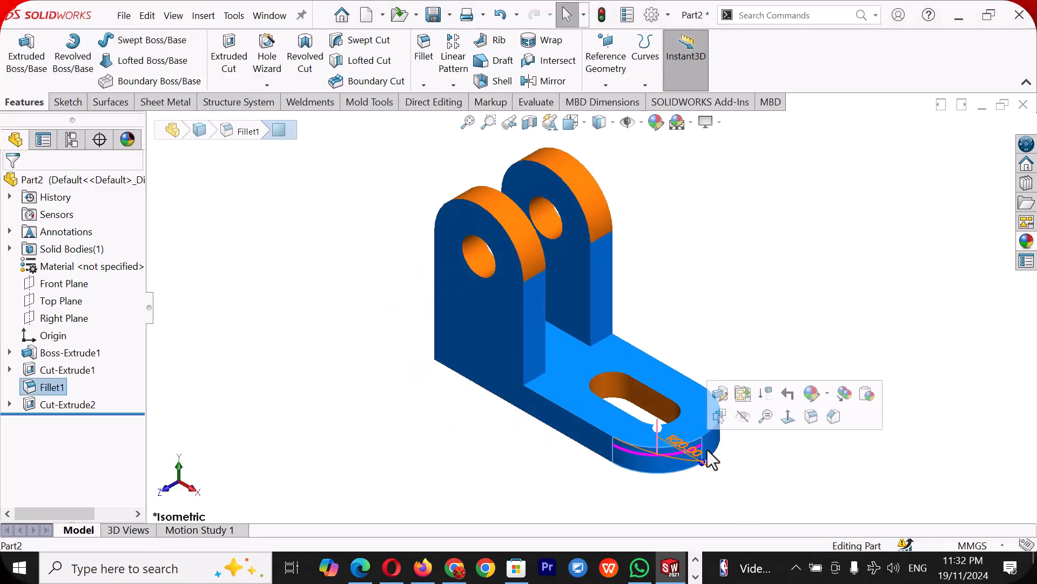
click(823, 394)
click(817, 433)
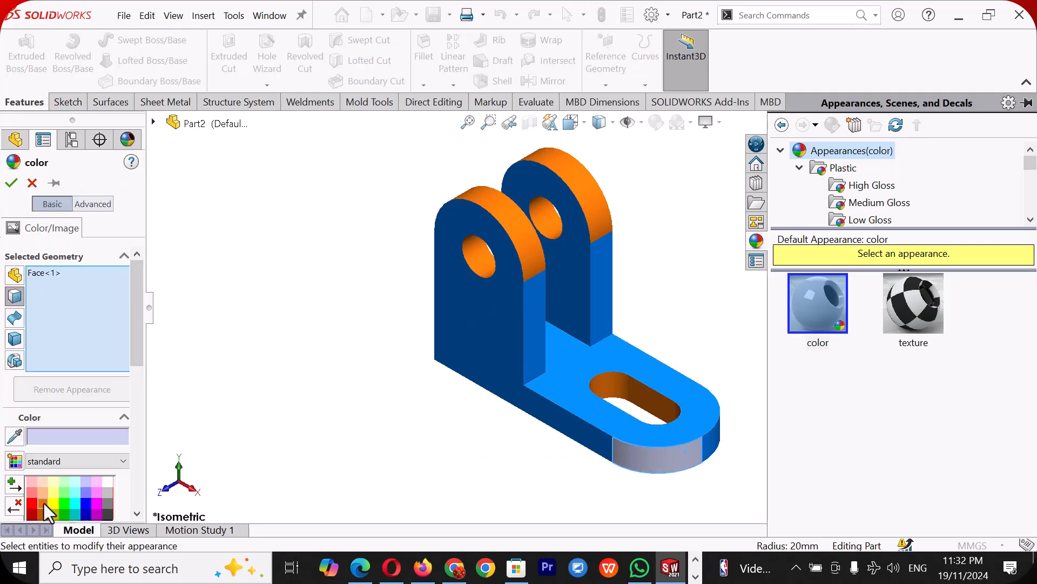
click(43, 503)
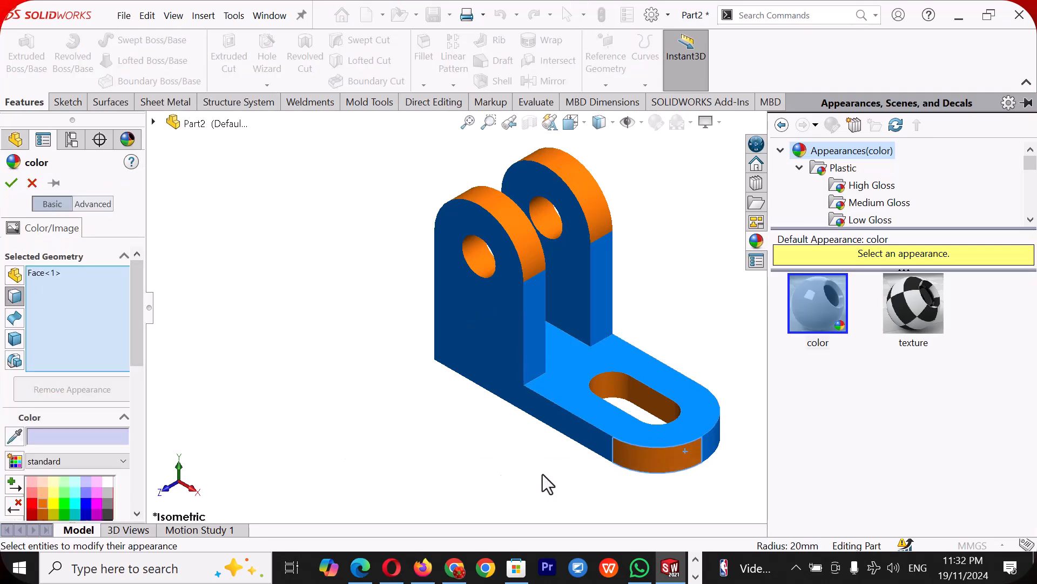
click(713, 442)
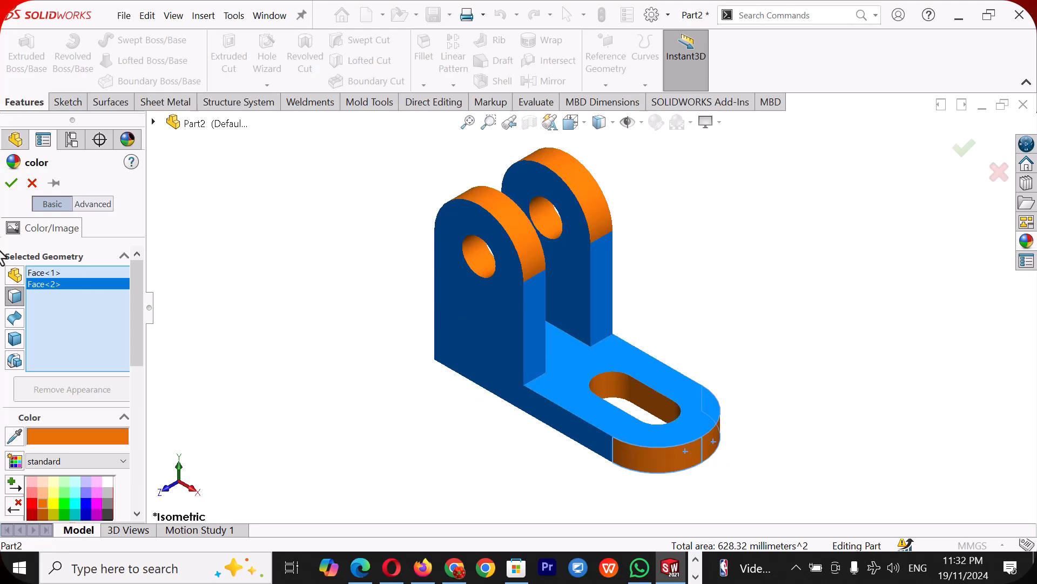
click(12, 183)
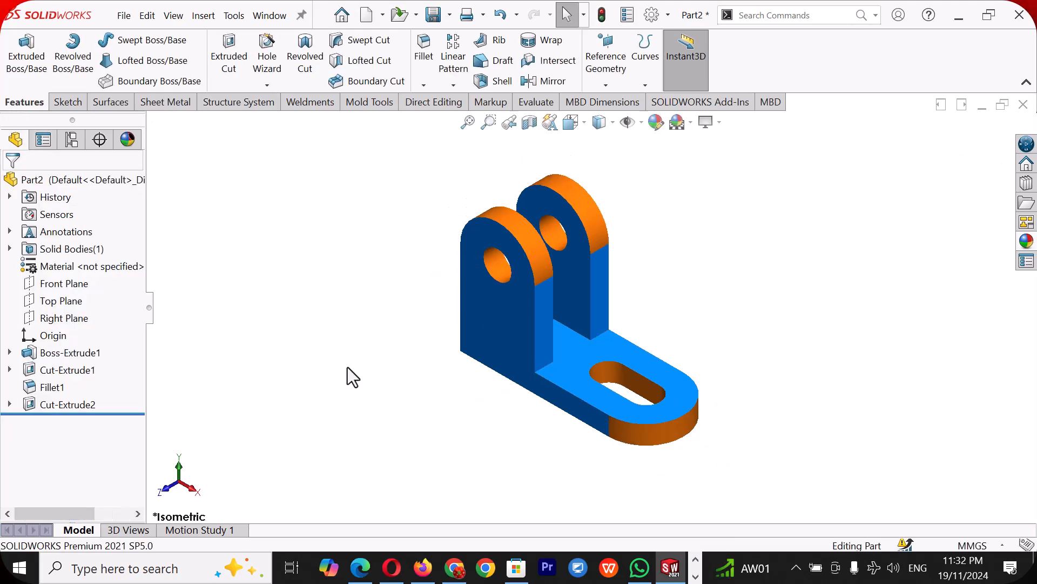
middle_drag(799, 395, 655, 445)
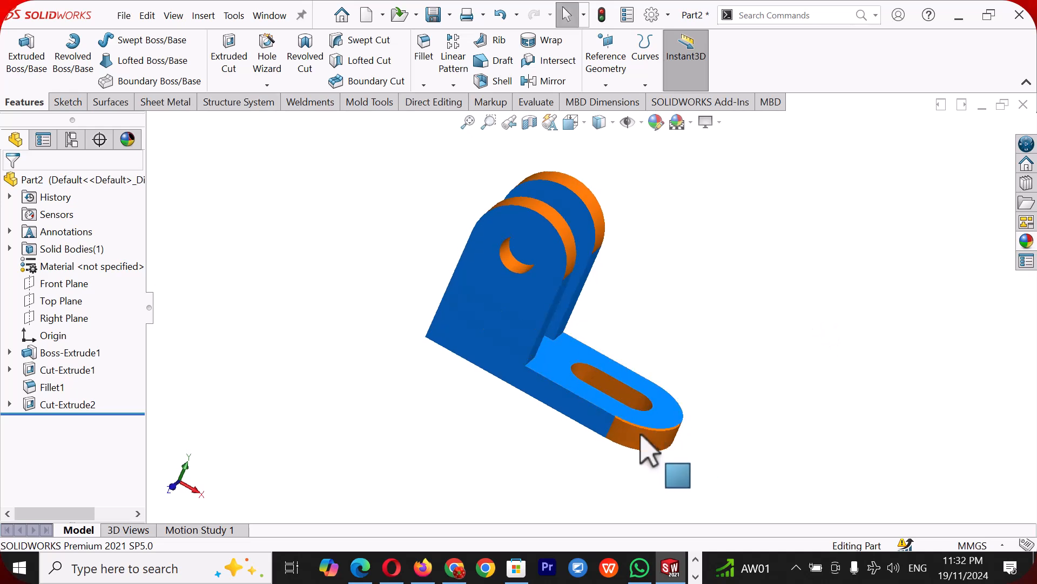
click(663, 425)
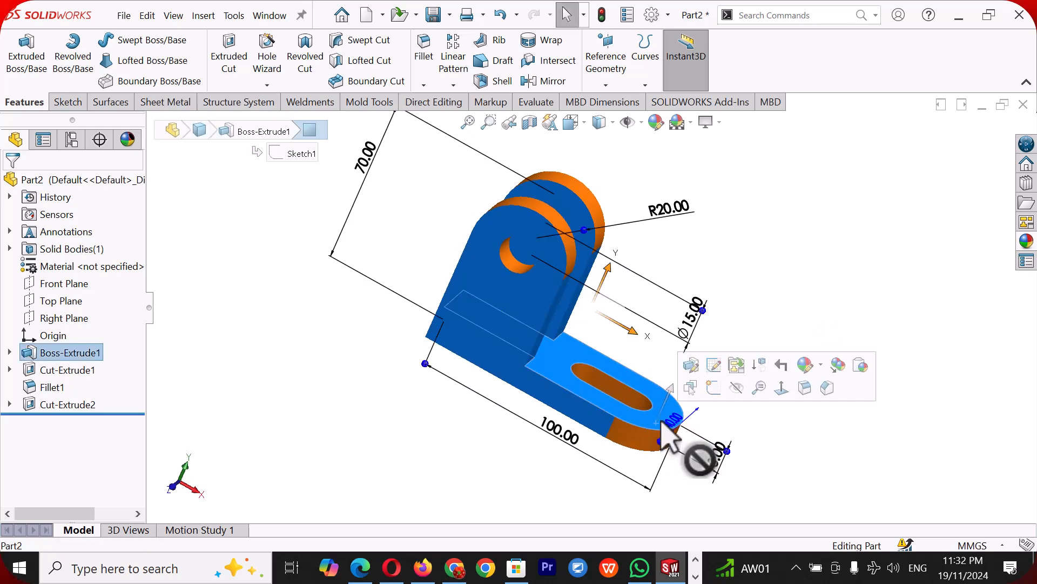
click(823, 365)
click(803, 420)
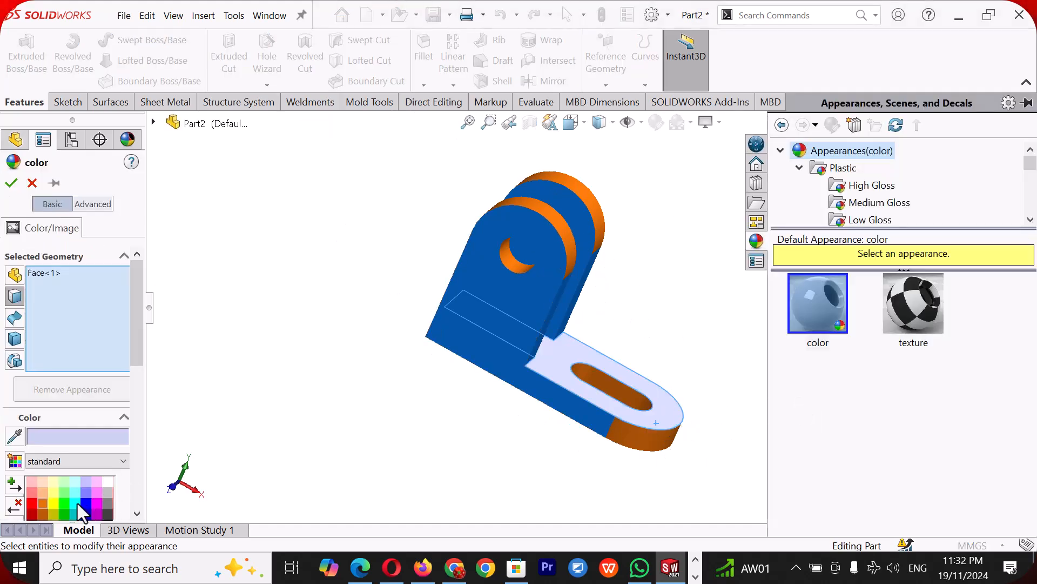
drag(135, 354, 135, 387)
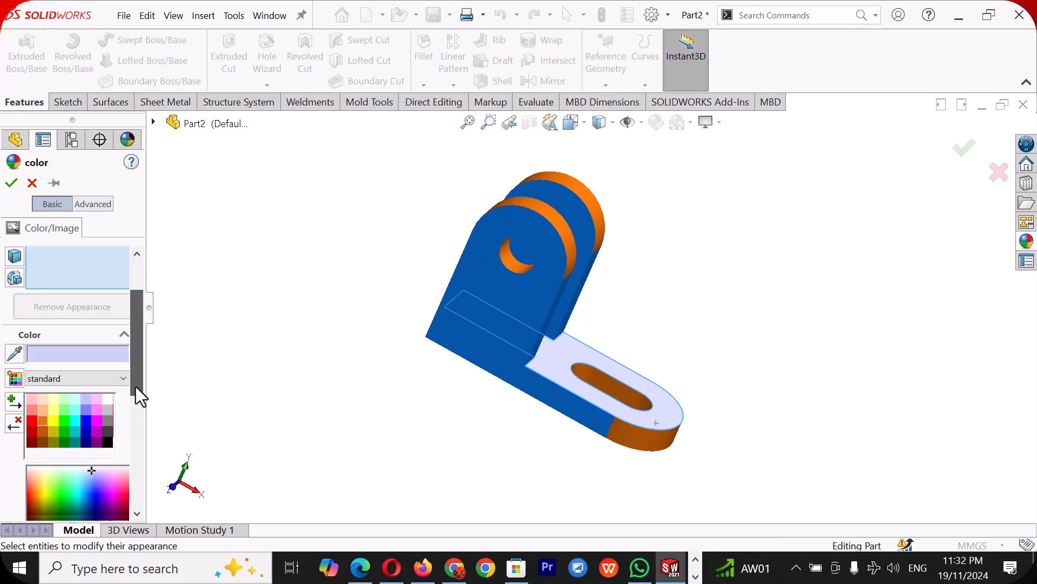
click(96, 485)
click(91, 494)
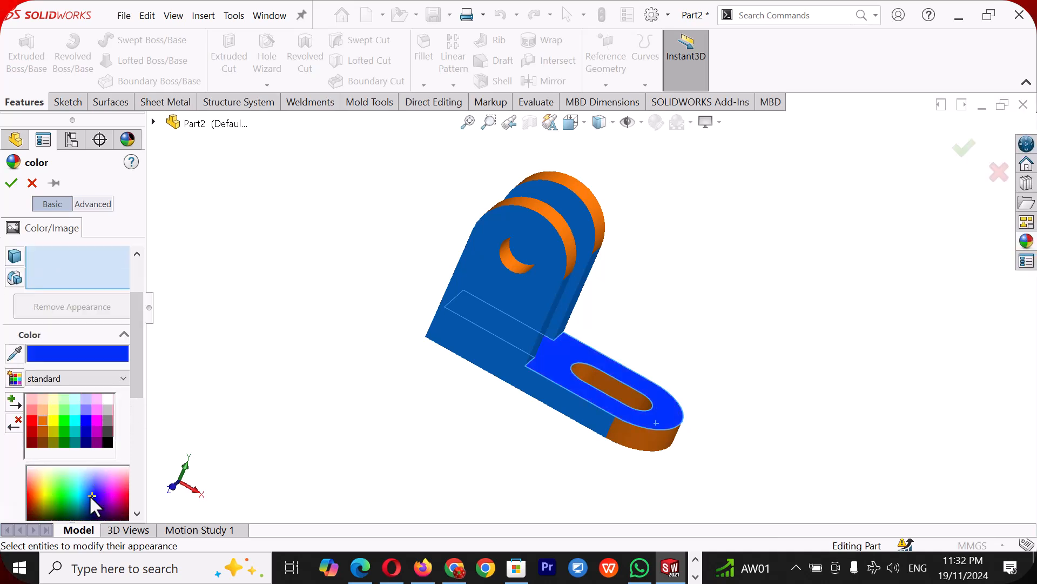
click(90, 494)
click(91, 488)
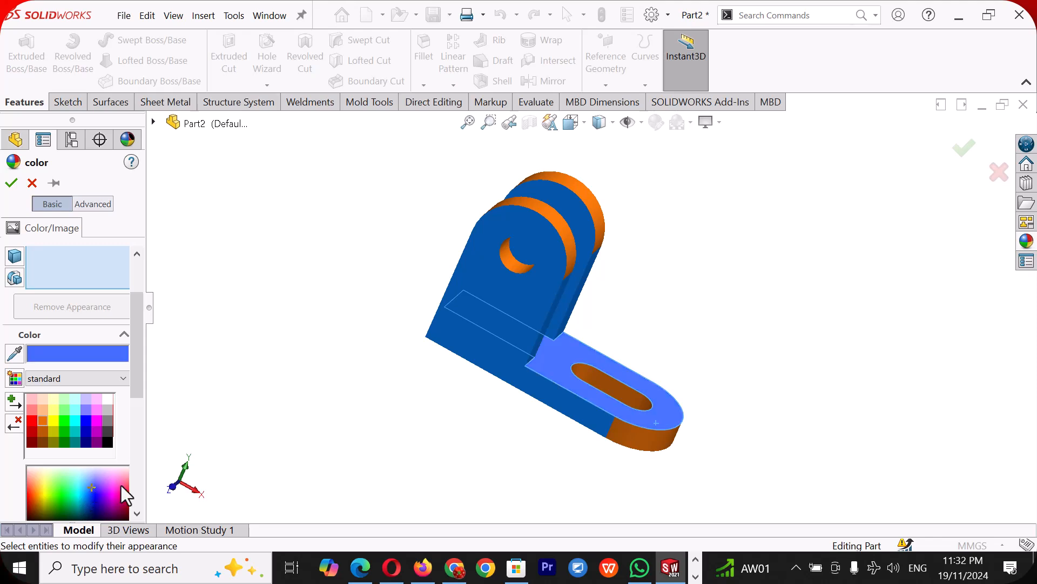
click(93, 498)
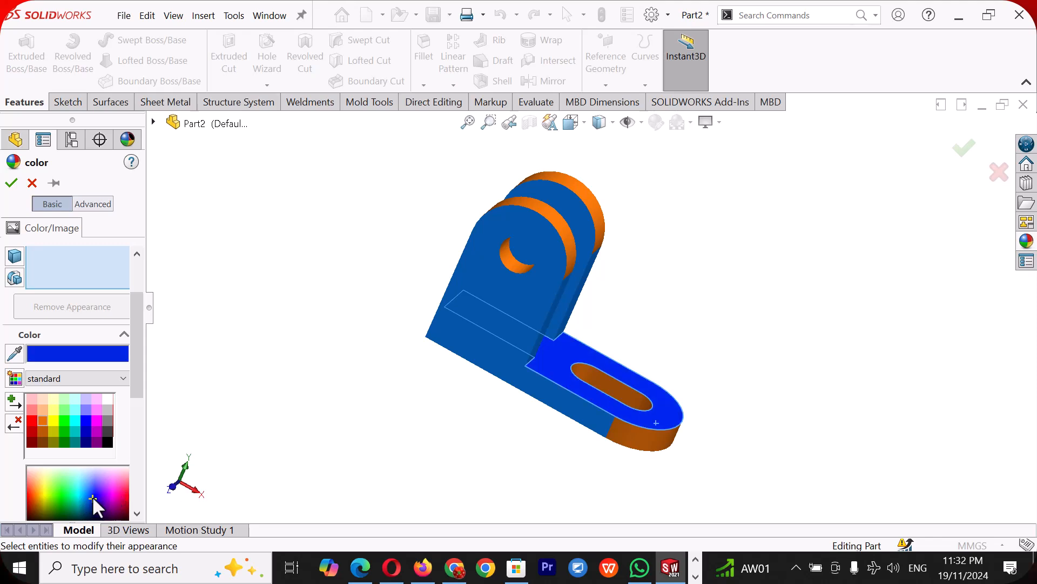
click(27, 181)
Apply the patterned blue treadplate plastic appearance to the whole part
middle_drag(942, 387, 859, 459)
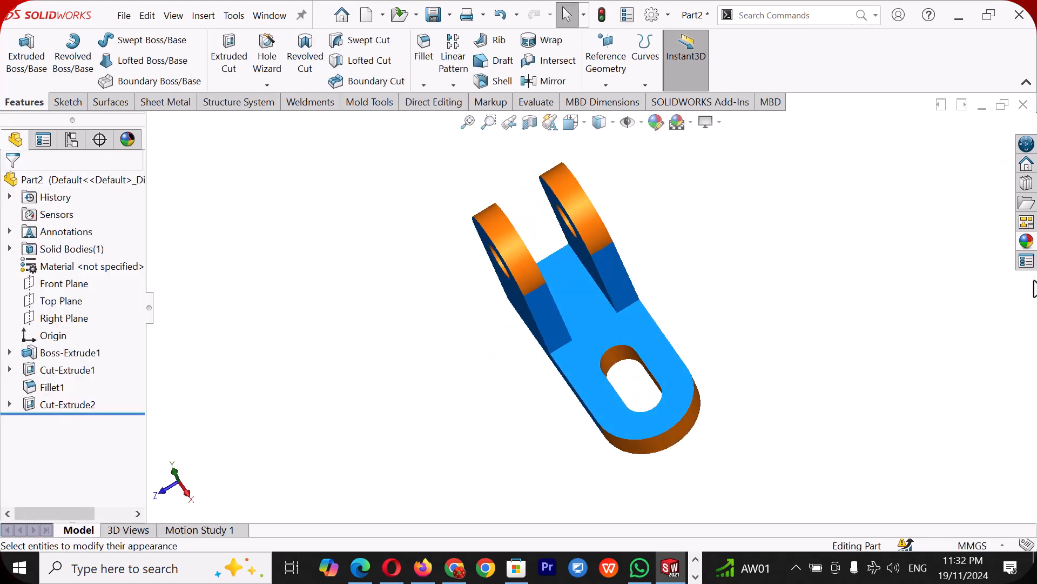
click(1026, 241)
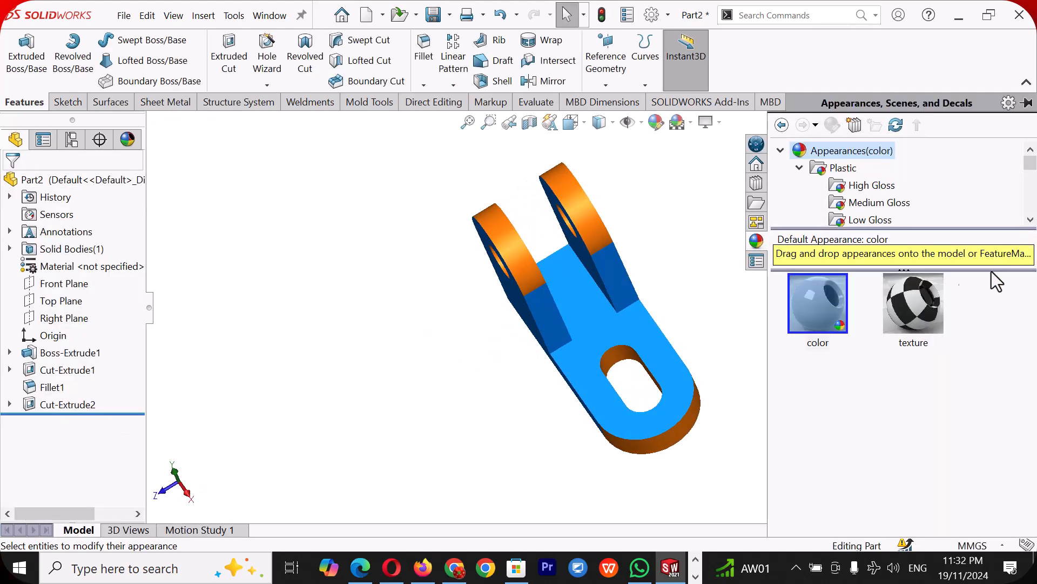
scroll(875, 200, down, 2)
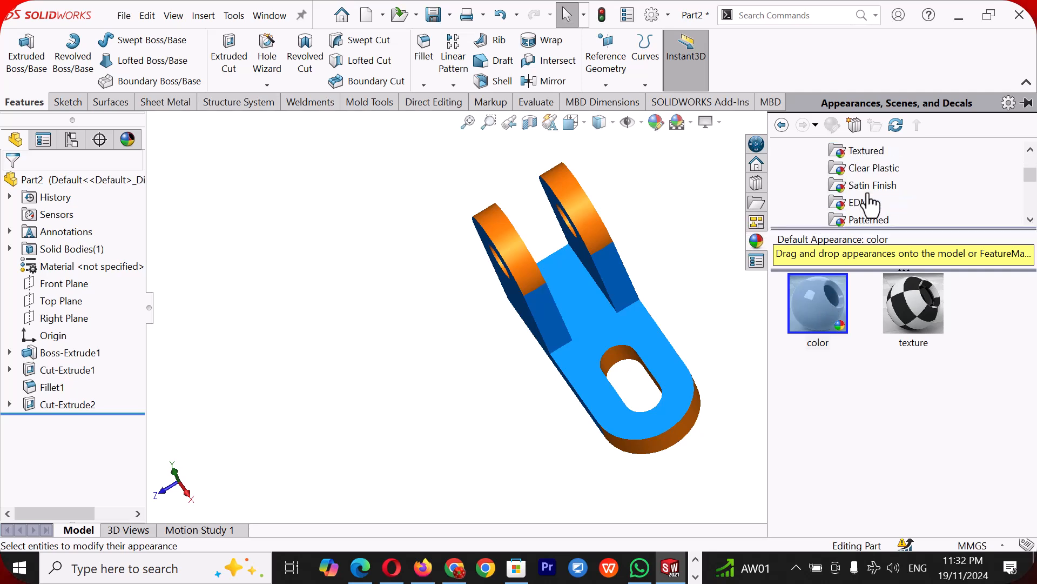
click(868, 219)
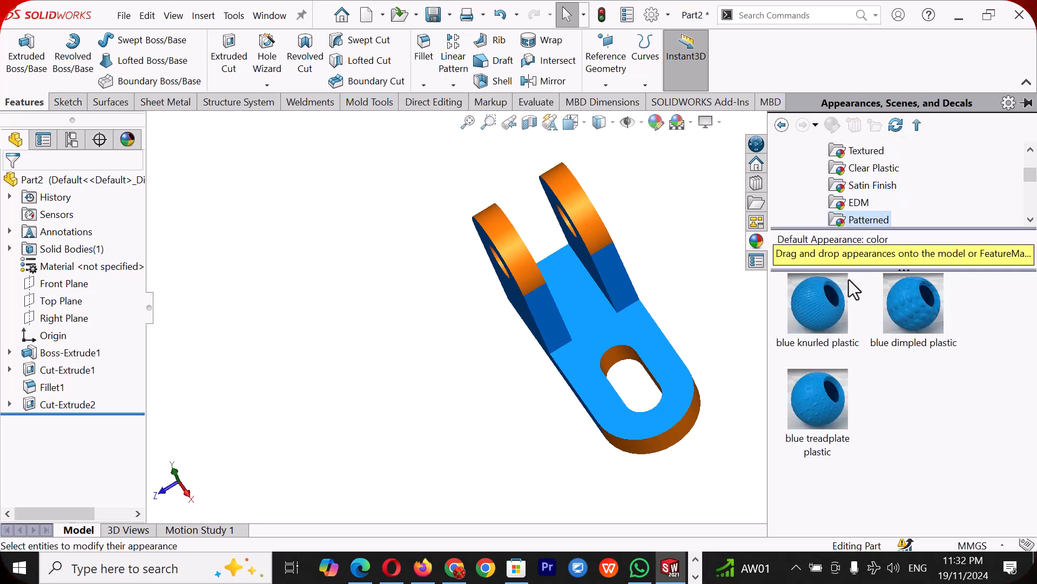
drag(819, 401, 653, 353)
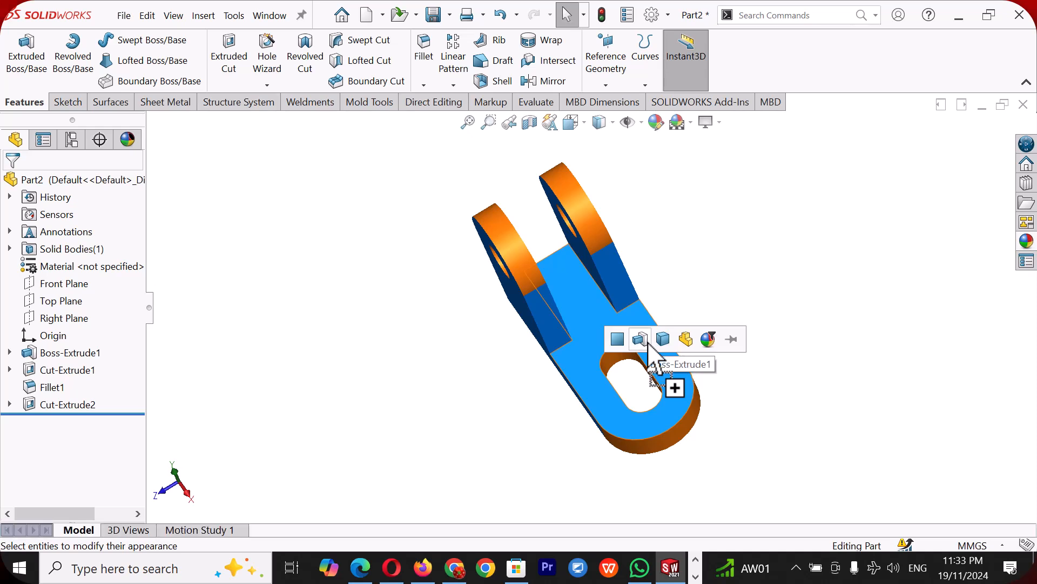
click(686, 340)
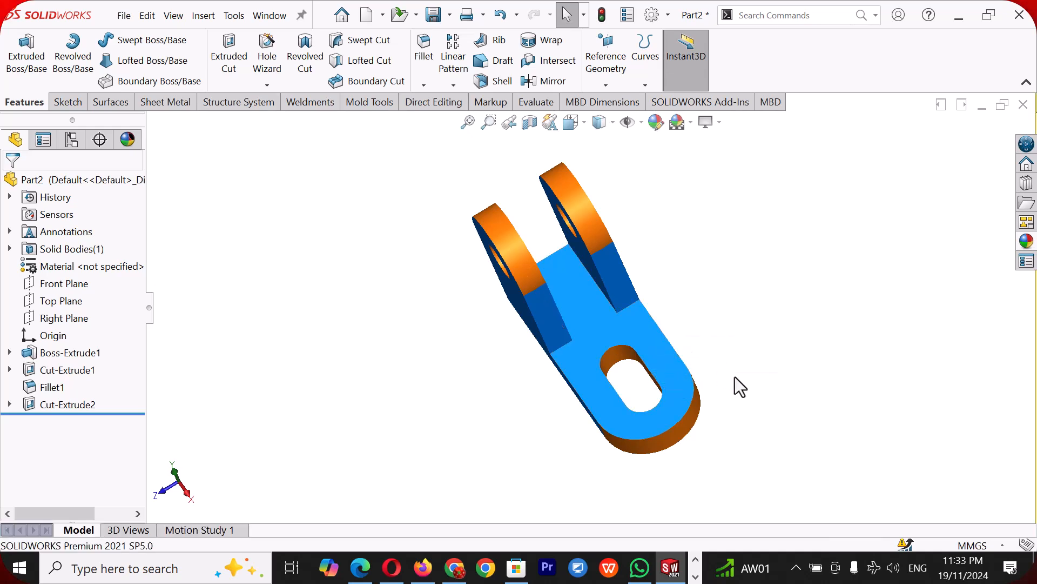
Set the finished bracket to the isometric view and inspect its colours
key(space)
click(183, 59)
click(190, 81)
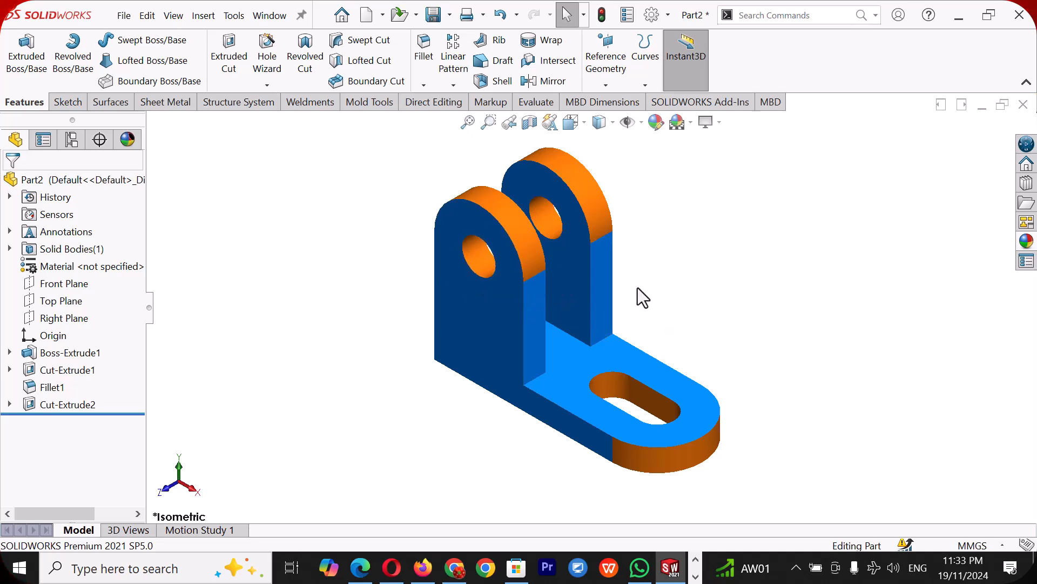
scroll(639, 287, down, 1)
scroll(640, 287, up, 1)
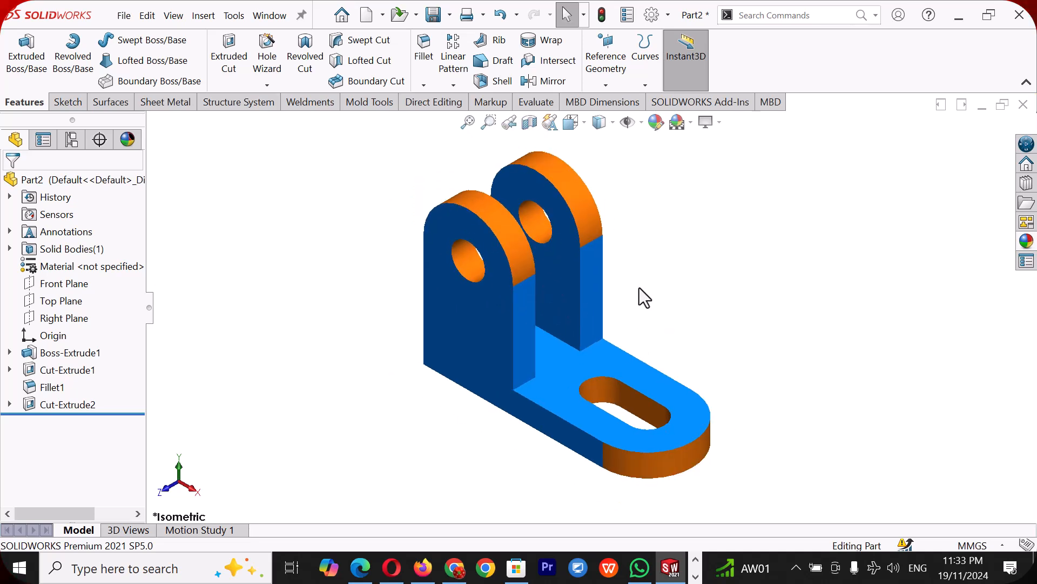